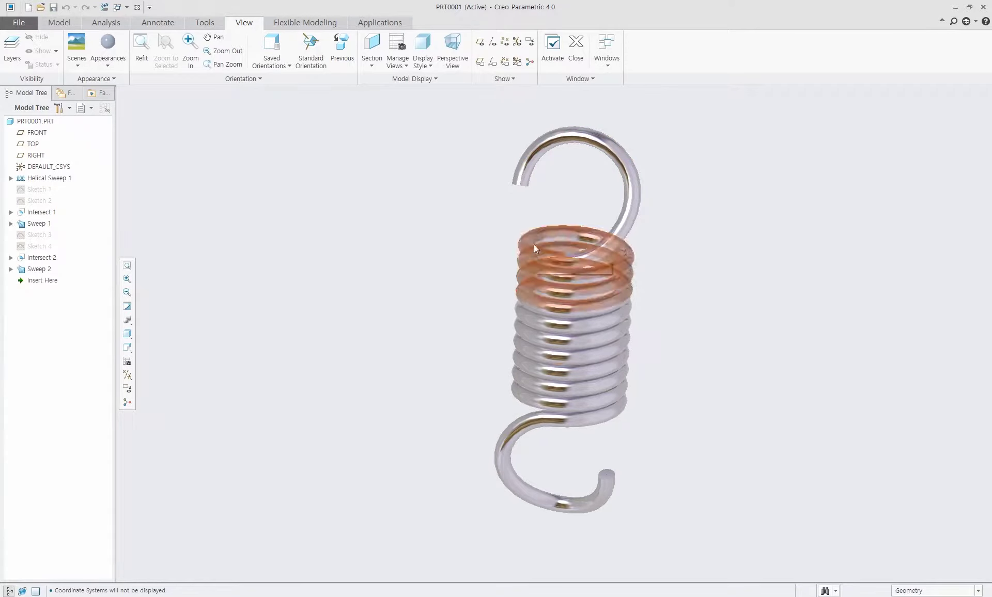
# Step: Tilt the finished spring model to inspect it, then begin a new file
pyautogui.moveTo(535, 244); pyautogui.dragTo(680, 230, button='middle')
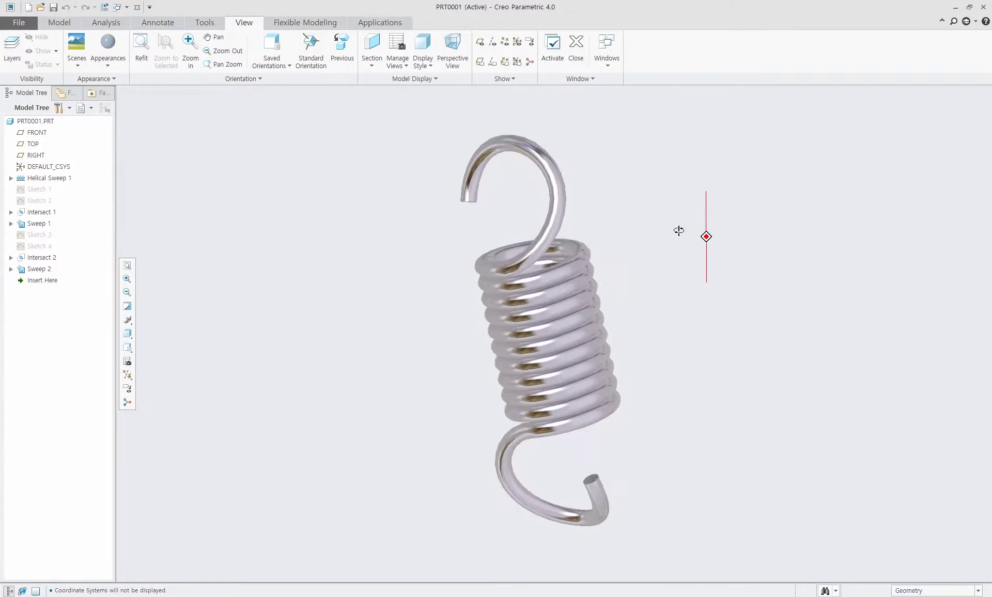
pyautogui.click(28, 7)
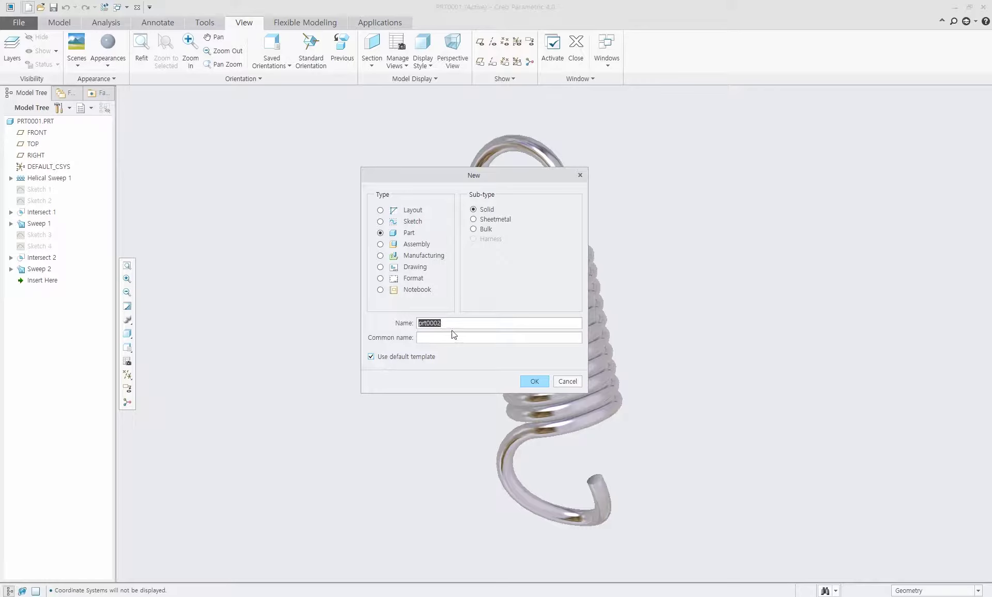
# Step: Create solid part SPRING2 from the solid_start_part_mmks template instead of the default
pyautogui.click(413, 358)
pyautogui.write('spring2')
pyautogui.click(526, 378)
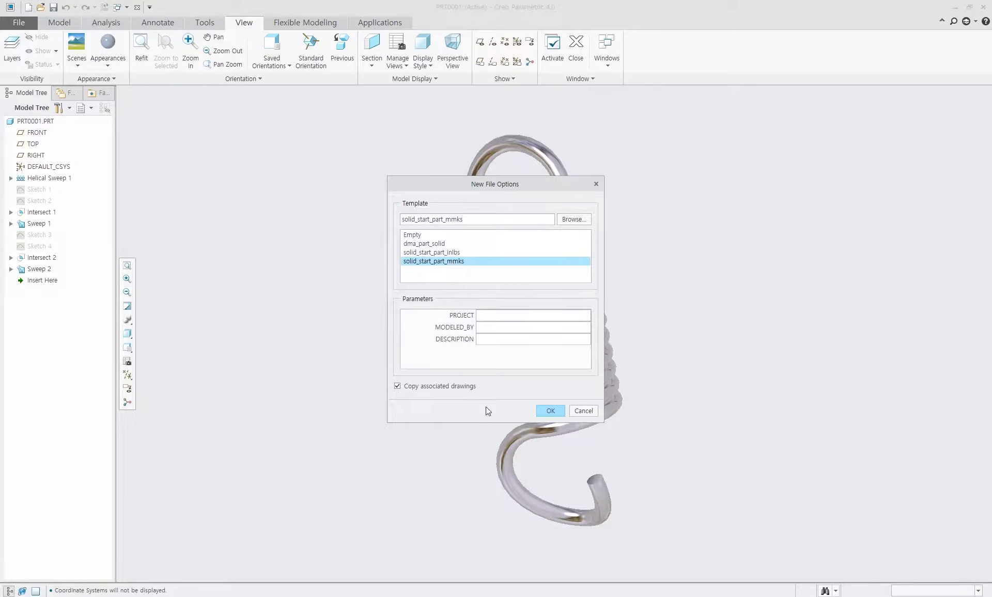
pyautogui.click(551, 408)
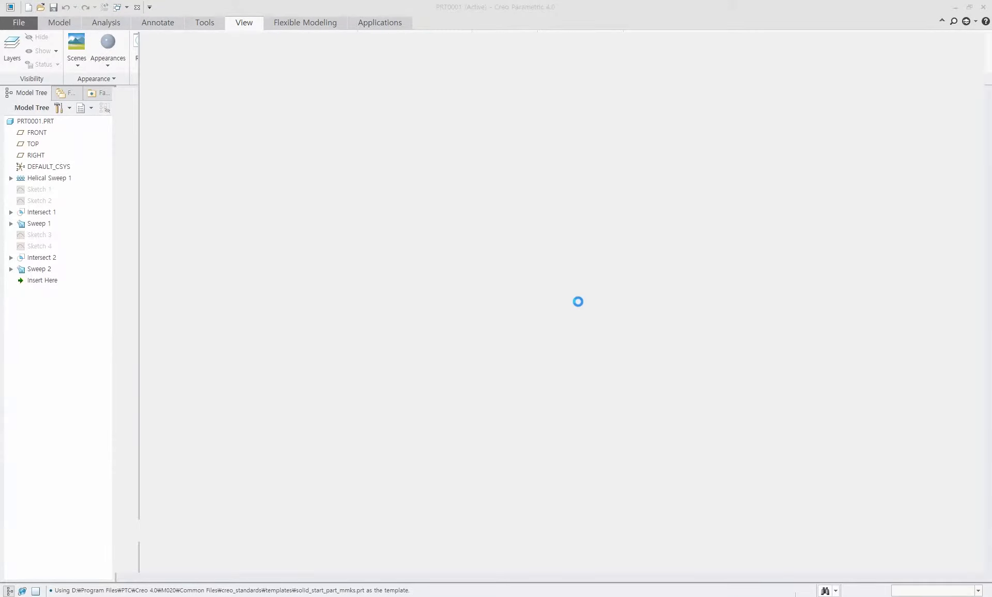
# Step: Show datum planes, axes, points, coordinate system and spin center, with plane and csys tags
pyautogui.click(246, 24)
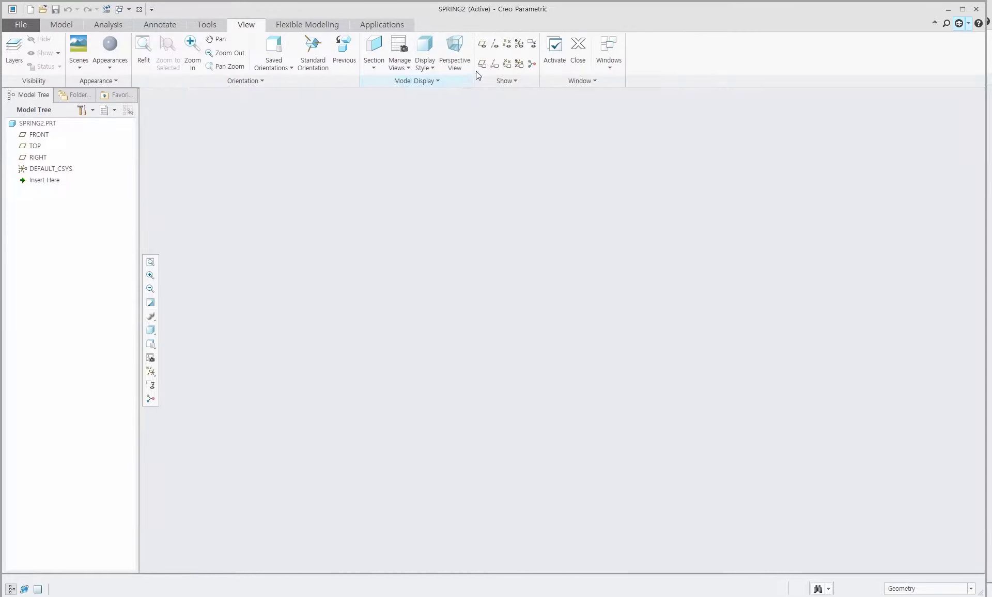
pyautogui.click(481, 64)
pyautogui.click(520, 64)
pyautogui.click(531, 63)
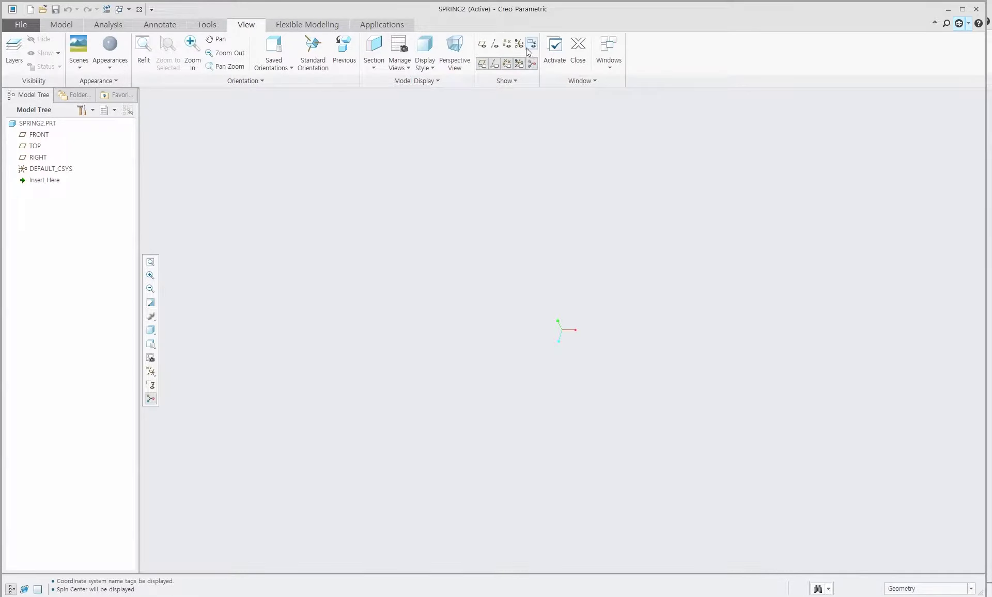
pyautogui.click(507, 43)
pyautogui.click(494, 43)
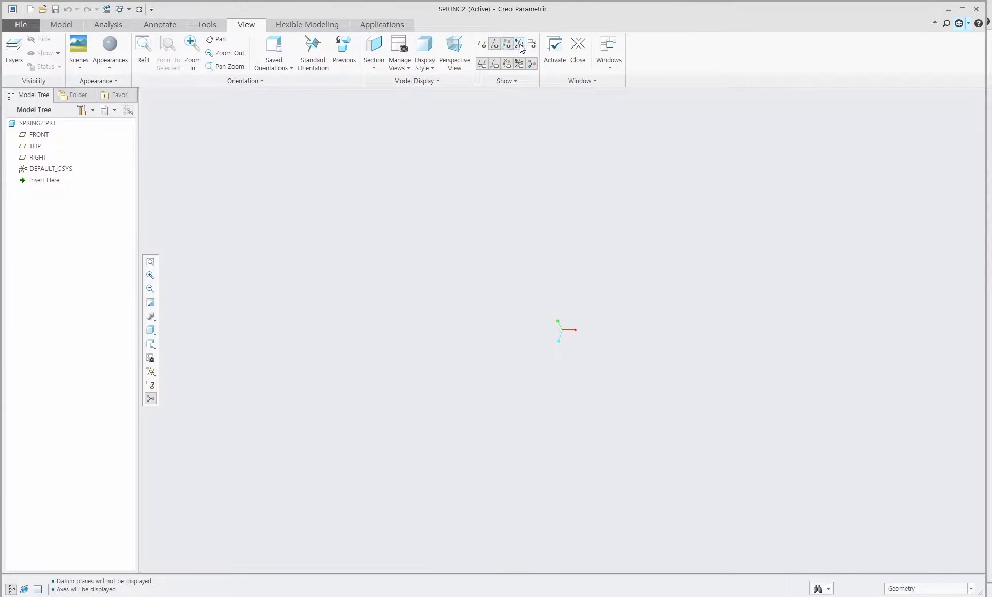
pyautogui.click(532, 43)
pyautogui.click(482, 43)
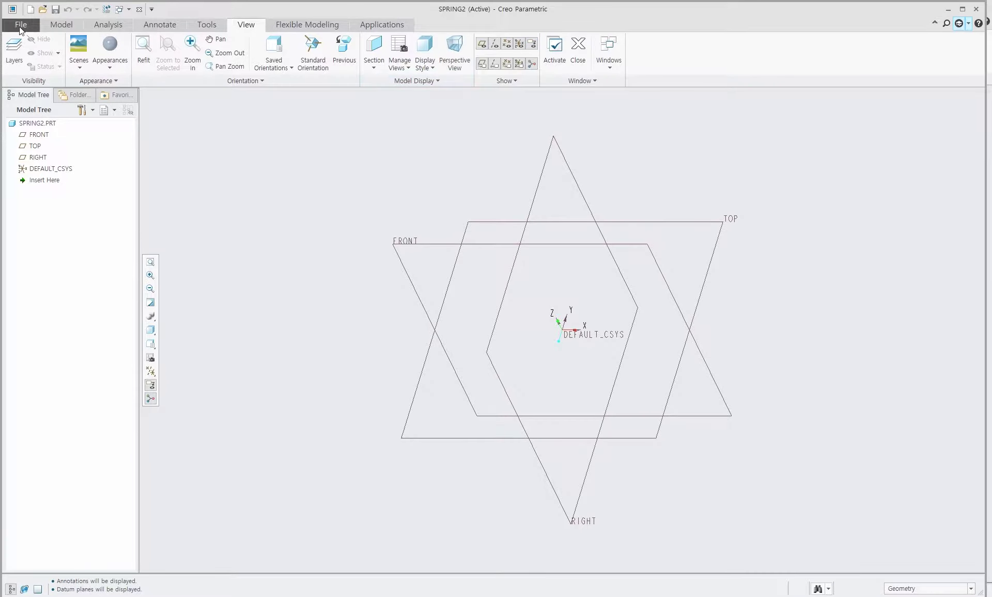
pyautogui.click(61, 24)
# Step: Start Sketch 1 on the TOP plane with a vertical centerline through the origin
pyautogui.click(249, 49)
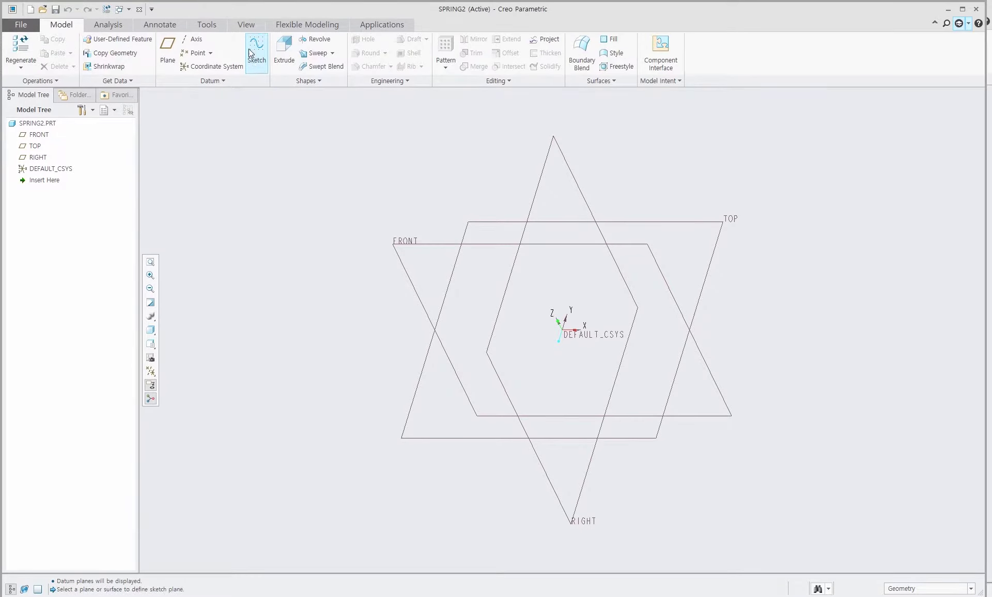
pyautogui.click(702, 222)
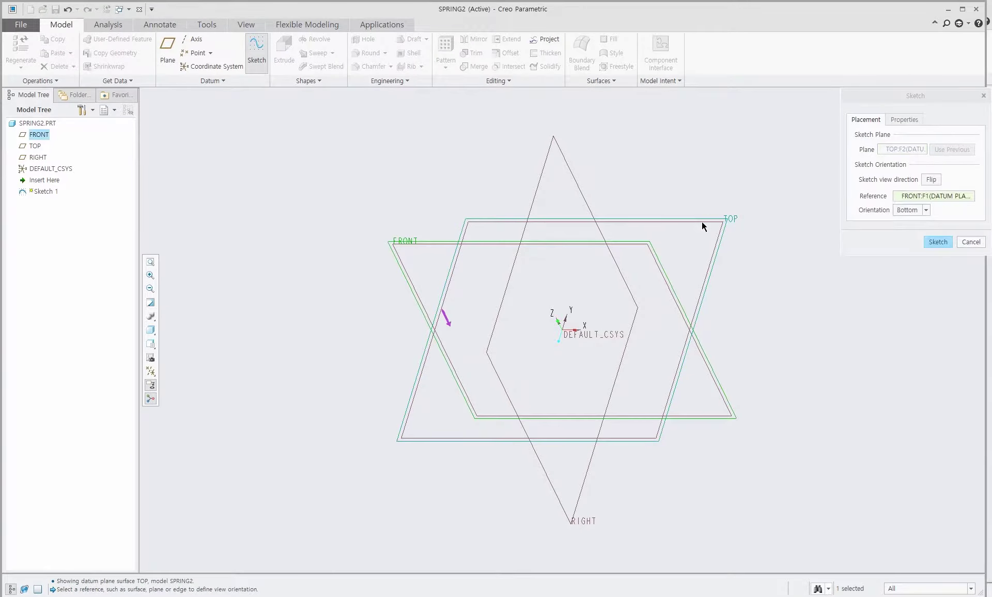
pyautogui.click(932, 242)
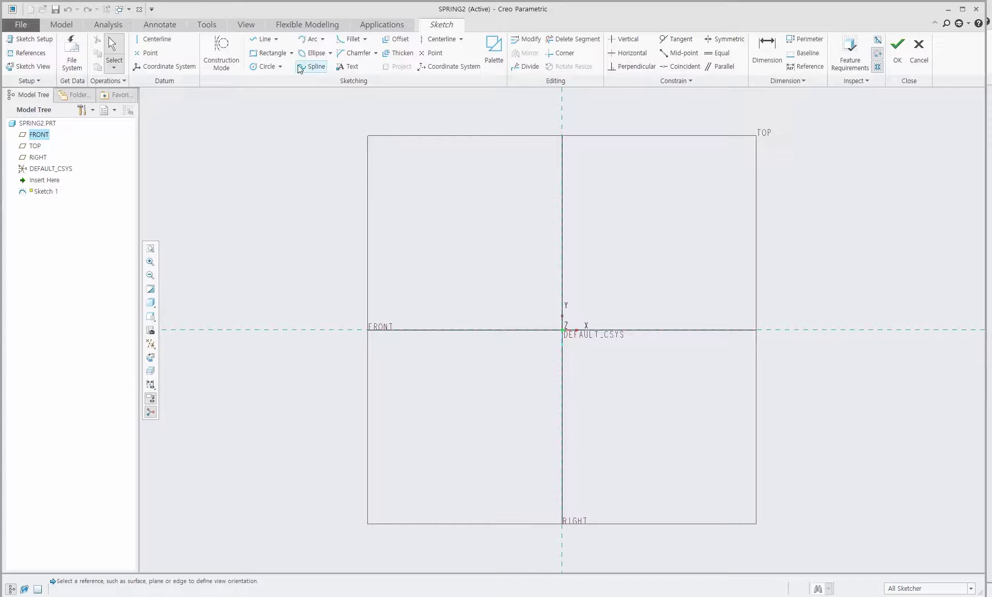
pyautogui.click(155, 39)
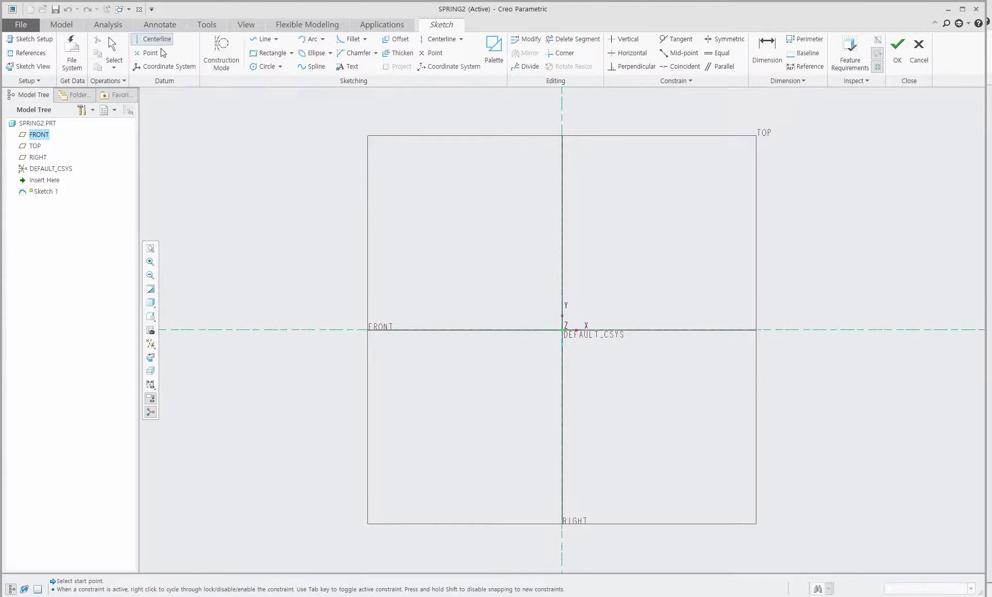
pyautogui.click(562, 330)
pyautogui.click(561, 280)
pyautogui.middleClick(619, 249)
# Step: Draw a vertical line left of the centerline, crossing the FRONT plane
pyautogui.click(262, 39)
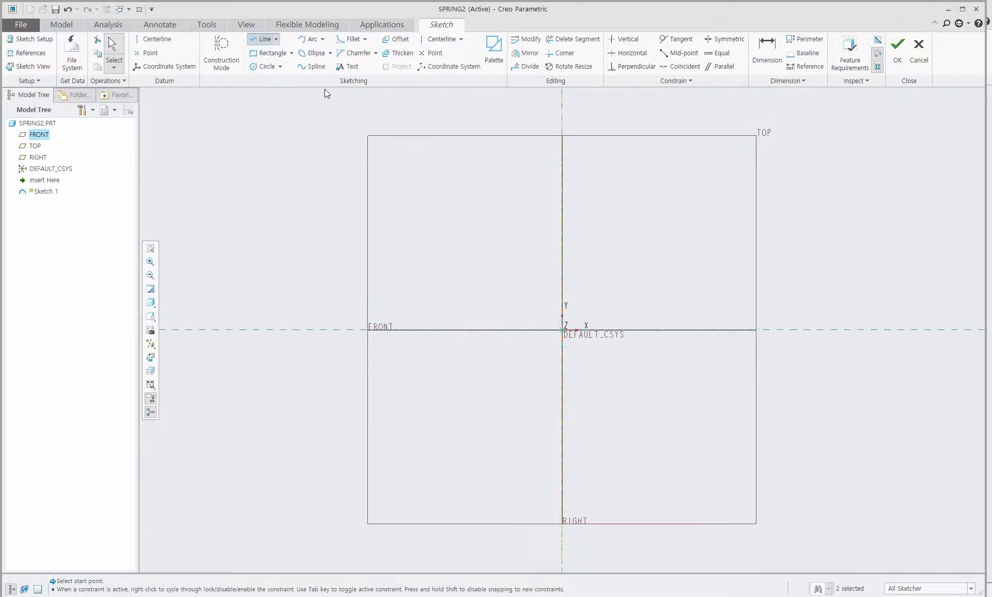
pyautogui.click(497, 182)
pyautogui.click(498, 464)
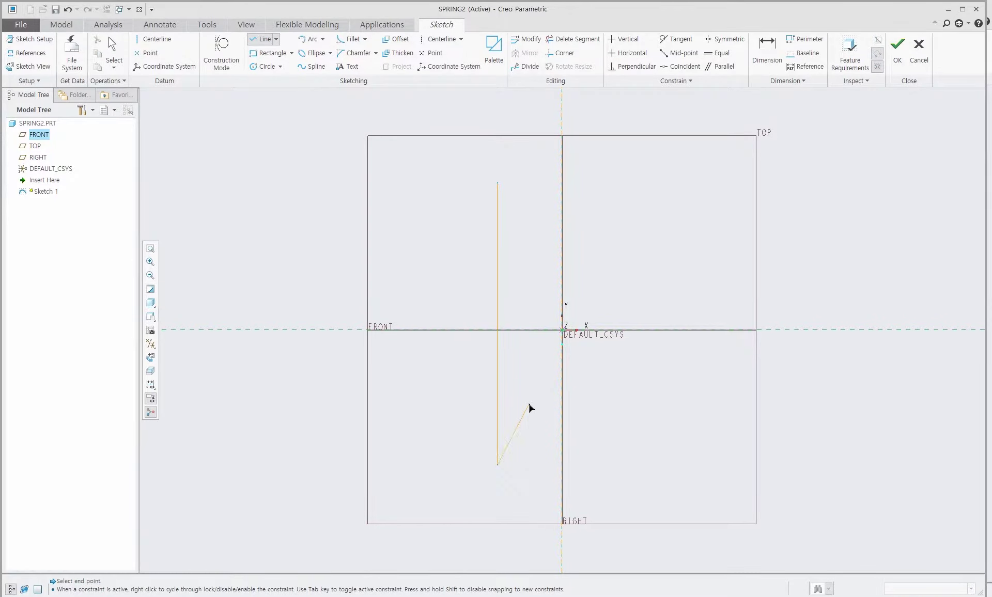
pyautogui.middleClick(531, 405)
pyautogui.middleClick(628, 283)
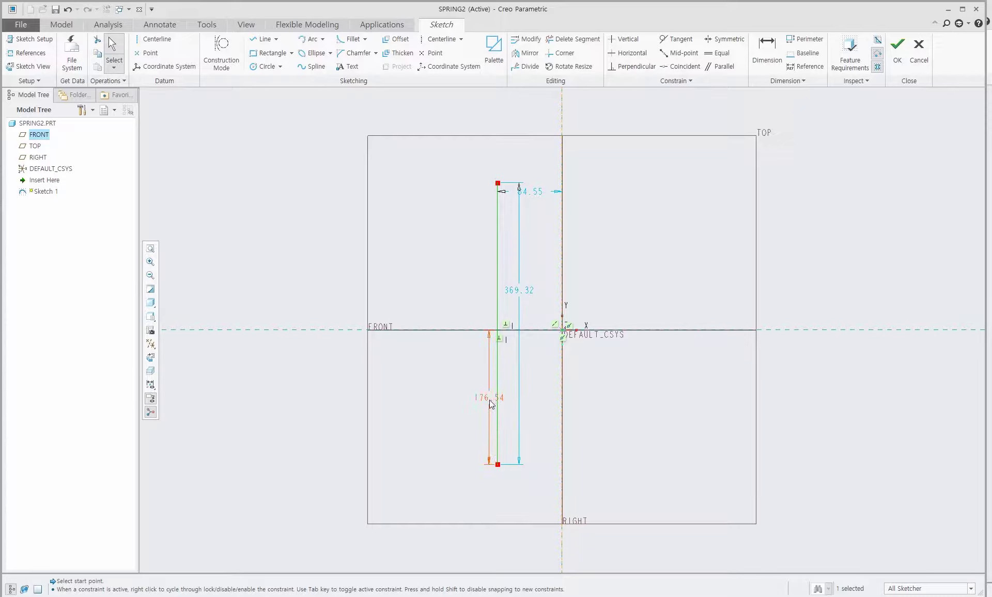
# Step: Dimension the line 130 long, 130/2 below FRONT, and 30 from the centerline
pyautogui.doubleClick(486, 398)
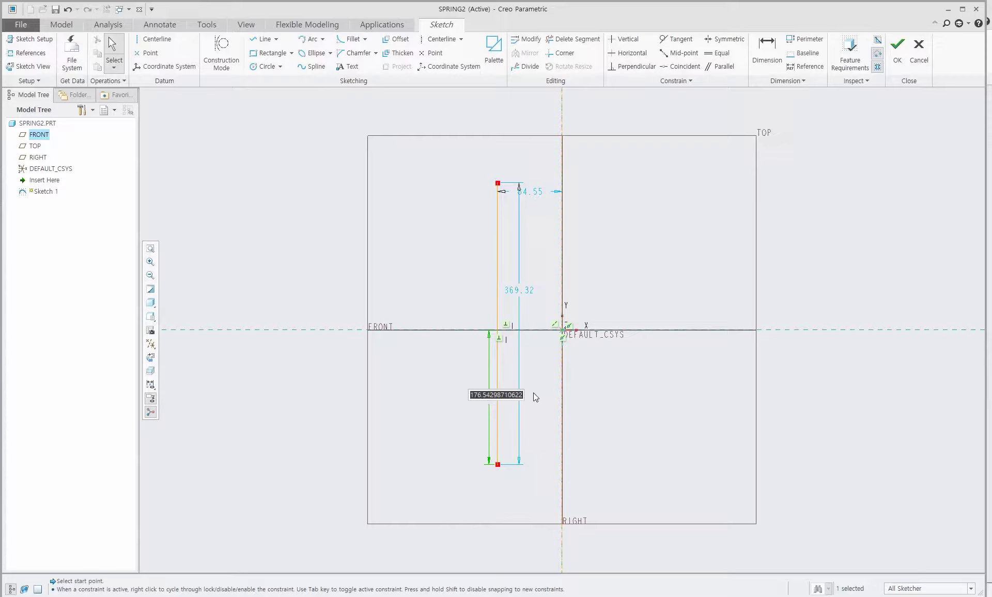
pyautogui.write('130/2')
pyautogui.press('Return')
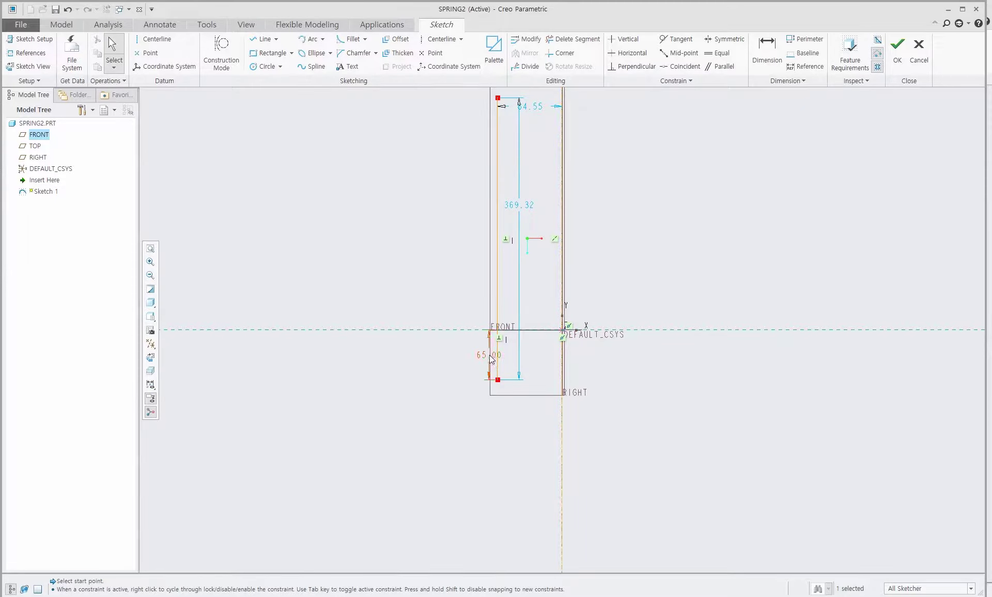
pyautogui.doubleClick(519, 205)
pyautogui.write('13')
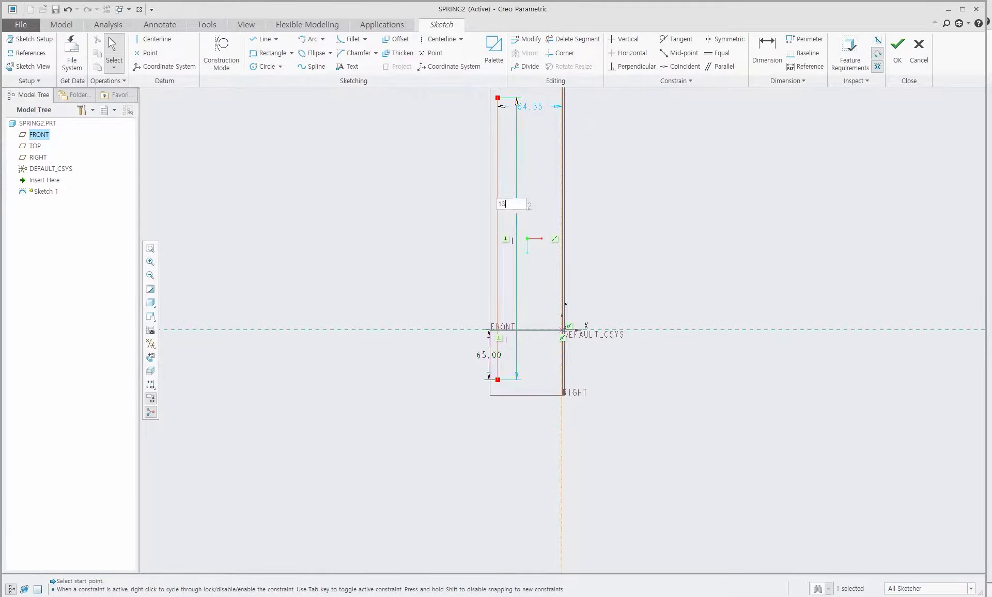
pyautogui.write('0')
pyautogui.press('Return')
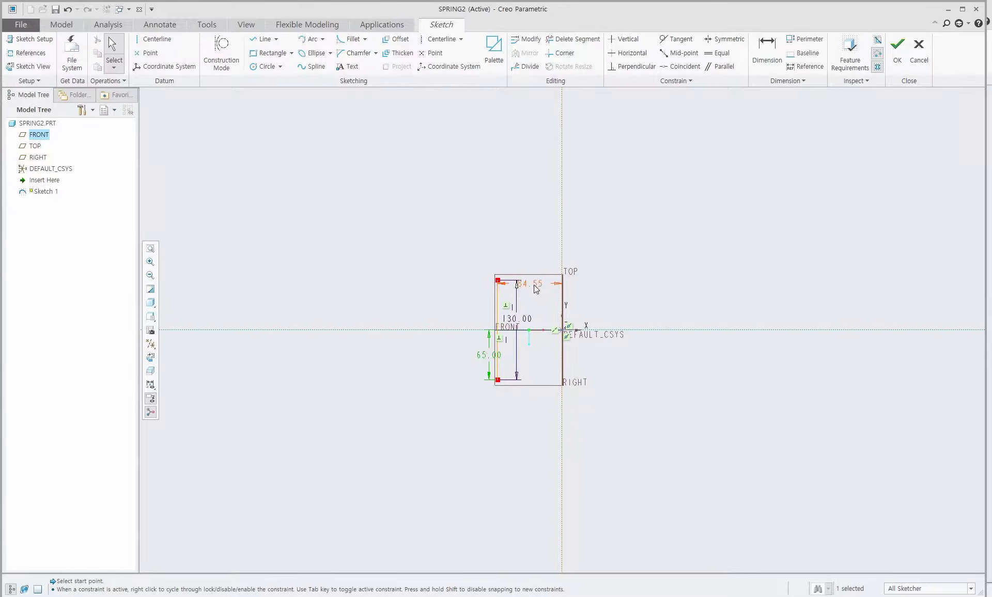
pyautogui.doubleClick(534, 283)
pyautogui.write('30')
pyautogui.press('Return')
pyautogui.scroll(-3, 580, 280)
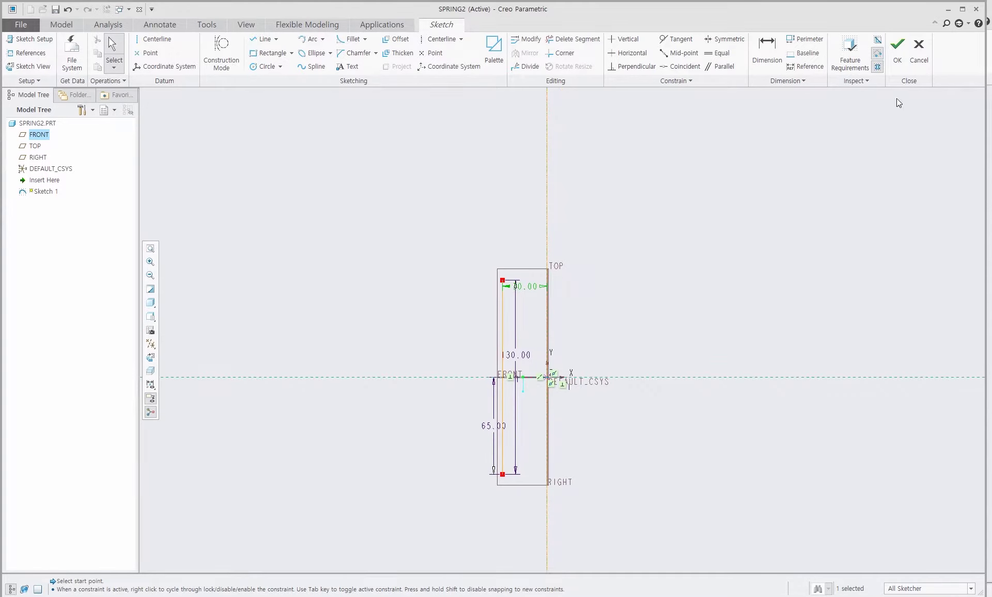
# Step: Finish Sketch 1 and start a Helical Sweep using it as the profile
pyautogui.click(899, 55)
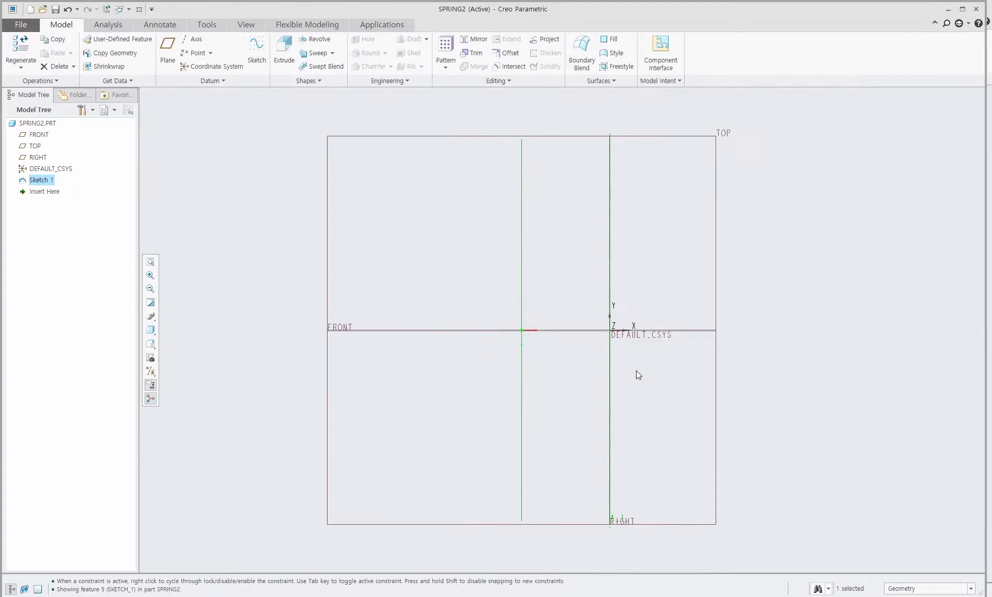
pyautogui.scroll(2, 567, 302)
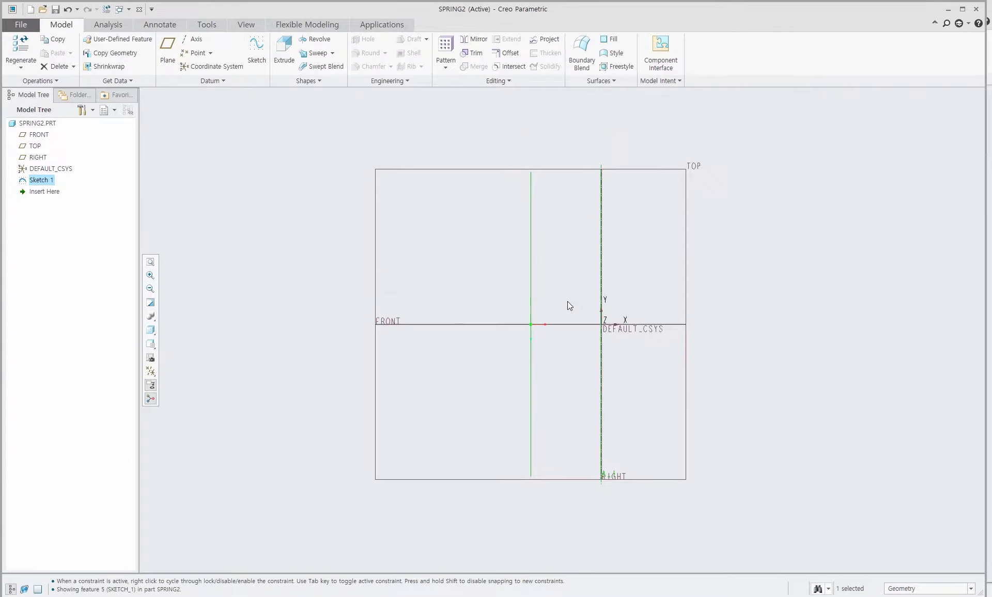
pyautogui.click(333, 53)
pyautogui.click(335, 77)
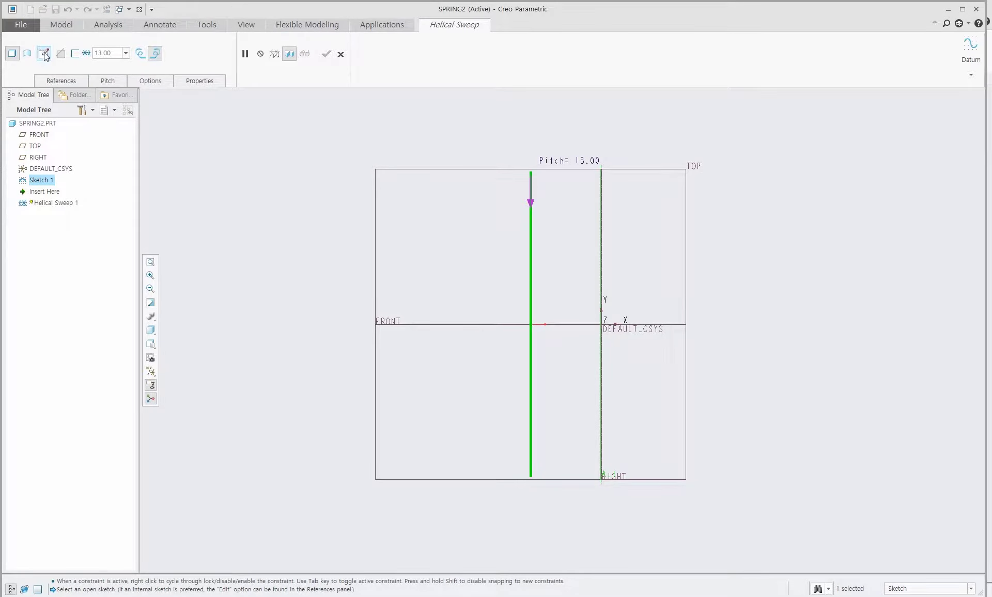
pyautogui.click(45, 55)
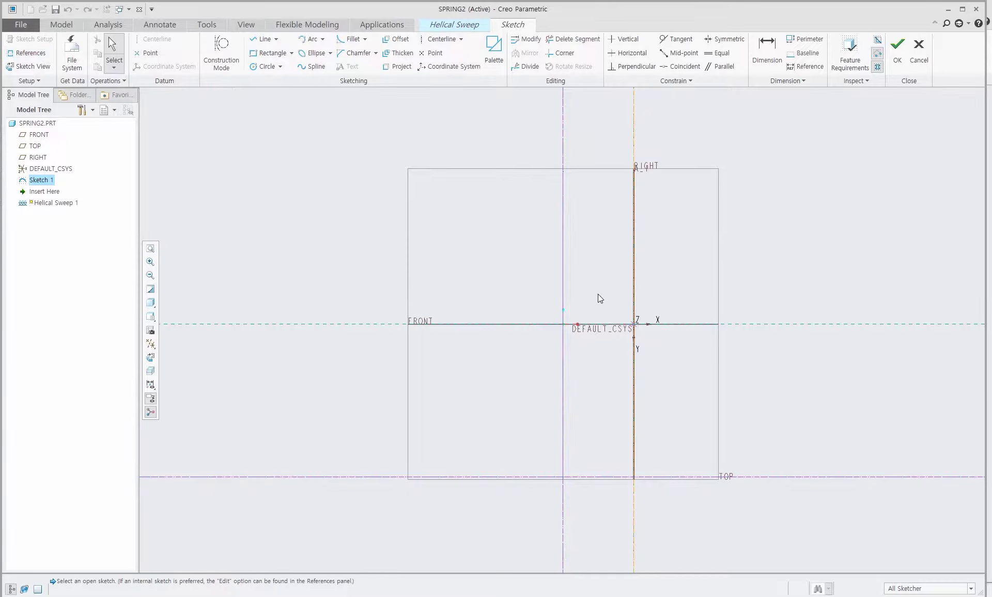
# Step: Sketch a 13-diameter circle at the sweep start as the wire section
pyautogui.click(261, 67)
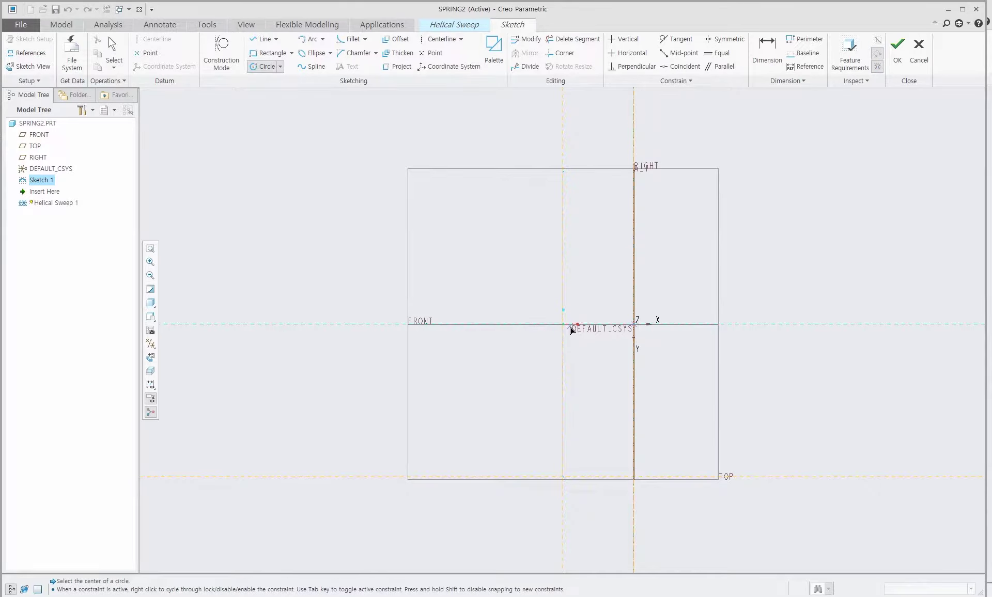
pyautogui.click(563, 325)
pyautogui.click(570, 349)
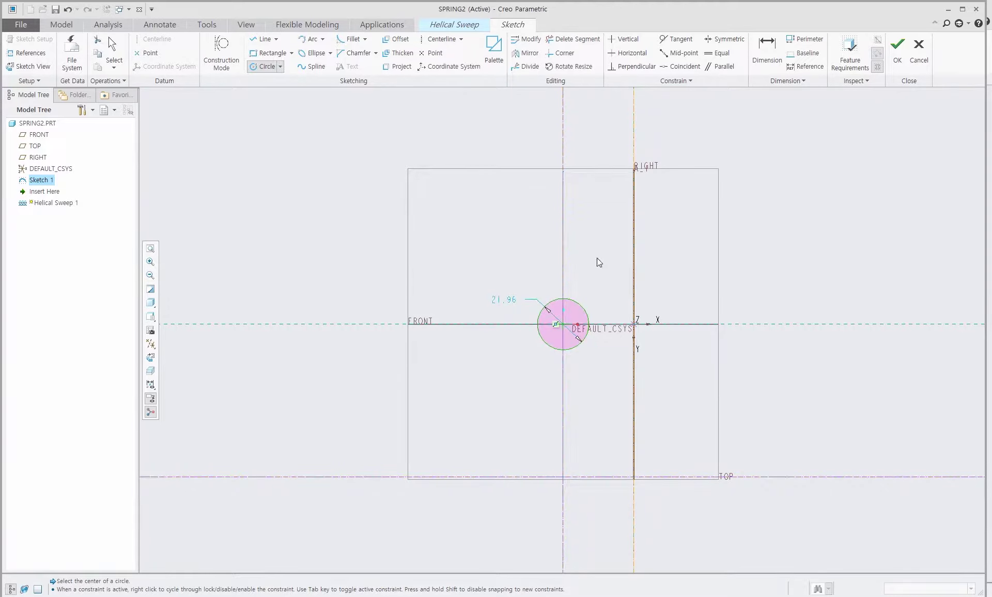
pyautogui.middleClick(597, 258)
pyautogui.doubleClick(514, 299)
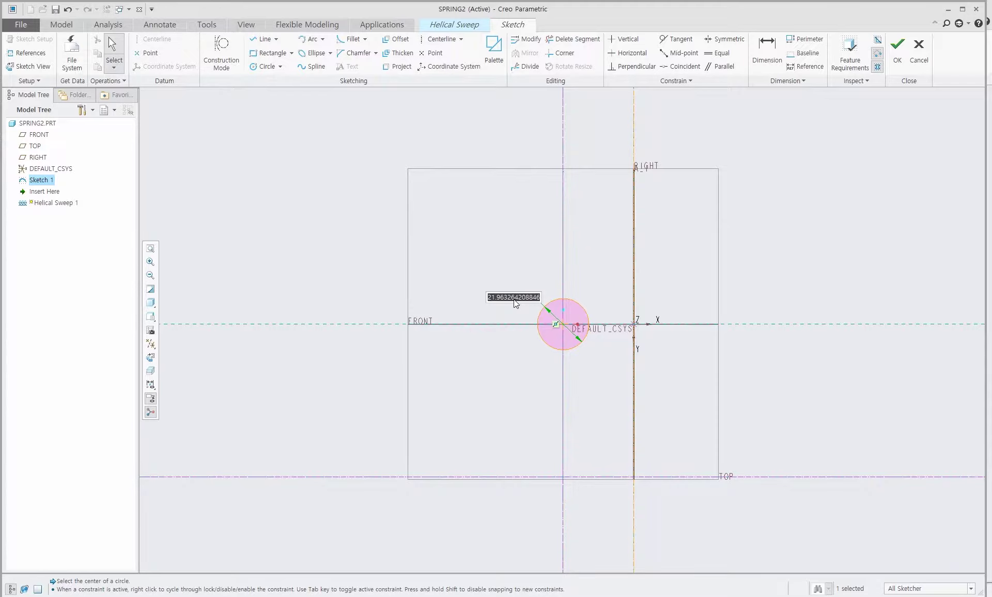
pyautogui.write('13')
pyautogui.press('Return')
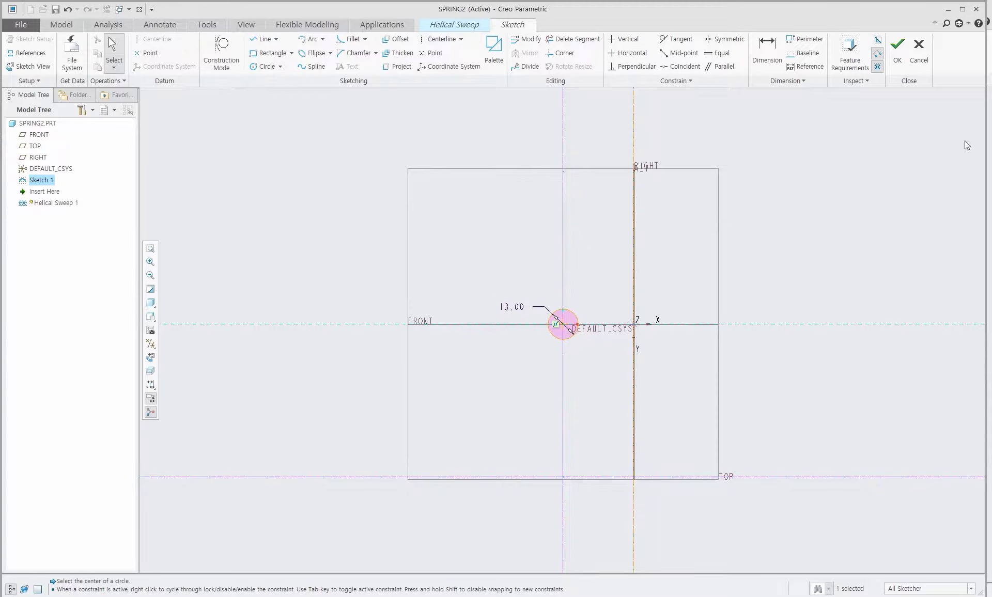
pyautogui.click(898, 50)
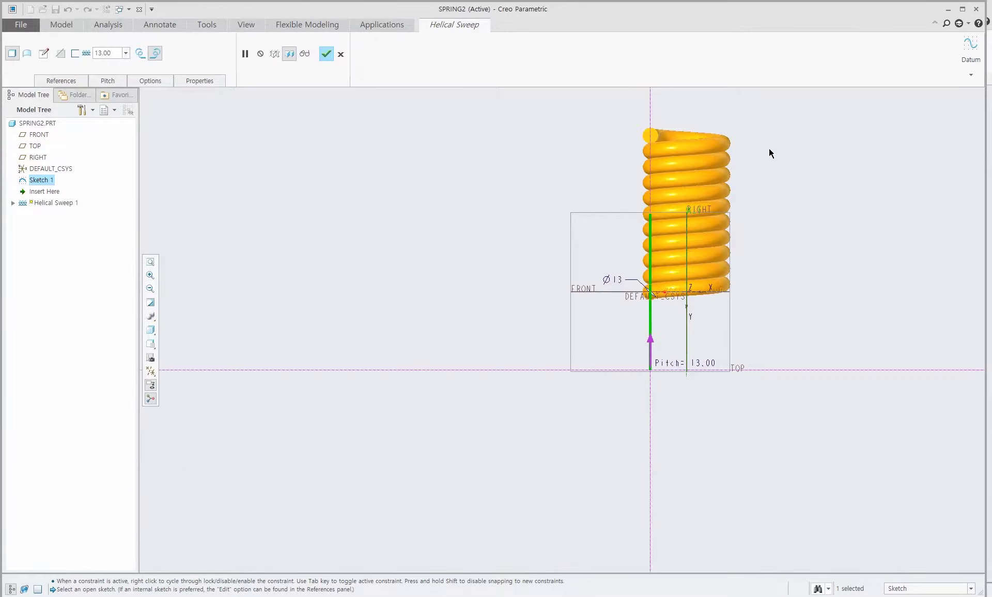
# Step: Complete the helical sweep, then start Sketch 2 on RIGHT projecting the coil's top edge
pyautogui.click(326, 54)
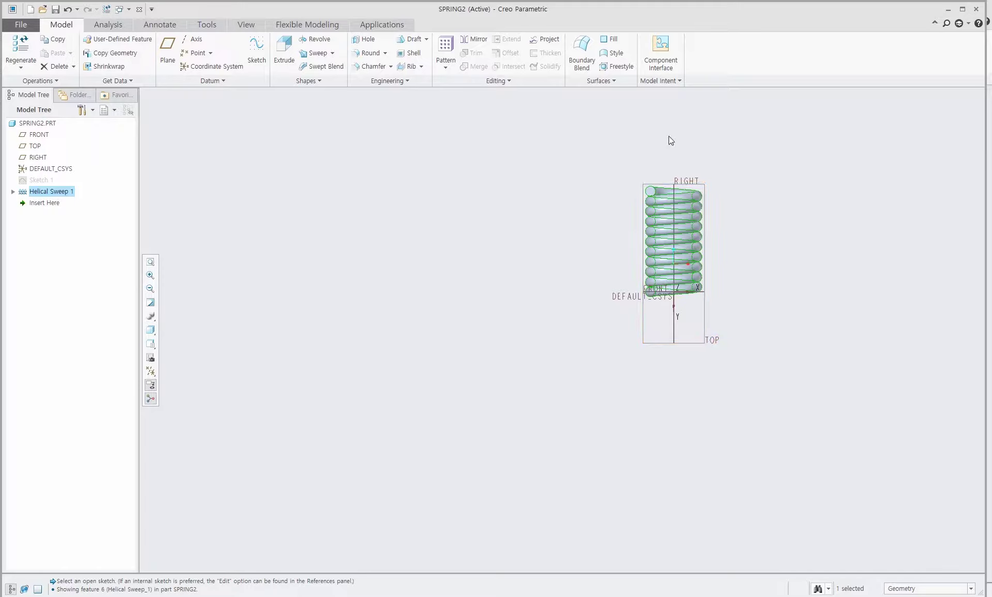
pyautogui.click(256, 49)
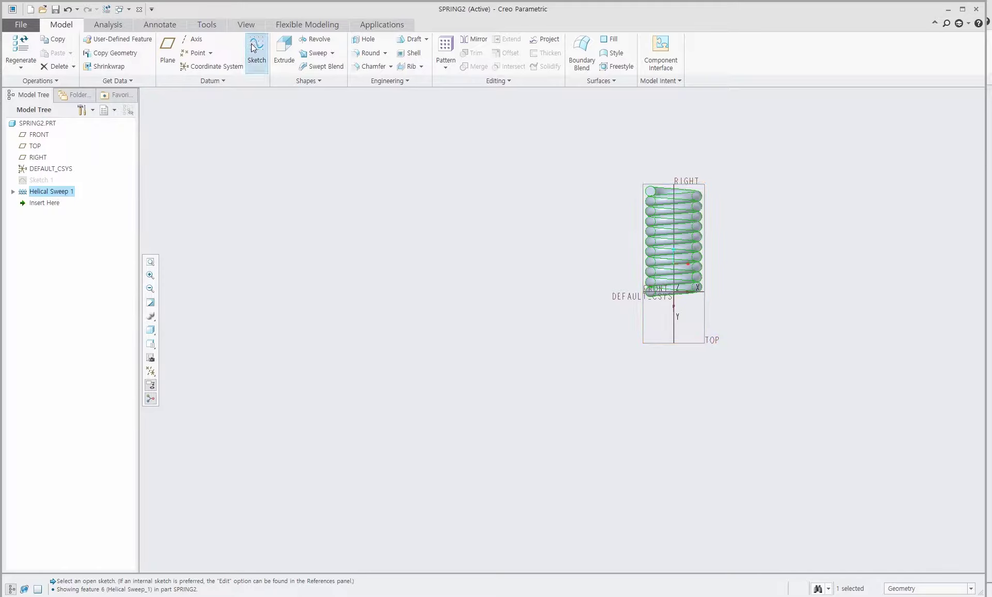
pyautogui.moveTo(562, 158); pyautogui.dragTo(643, 212, button='middle')
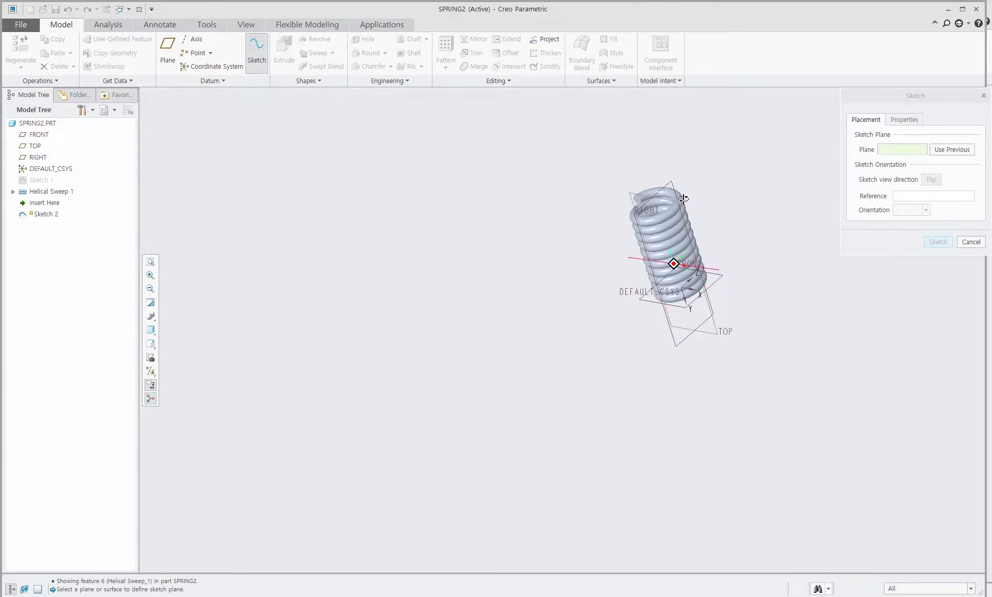
pyautogui.click(643, 211)
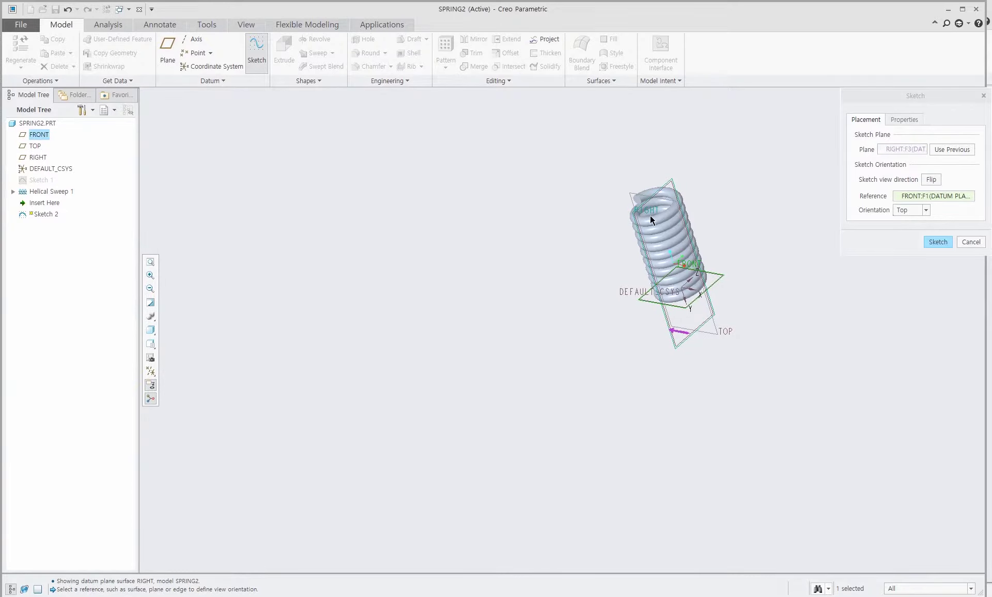
pyautogui.click(937, 242)
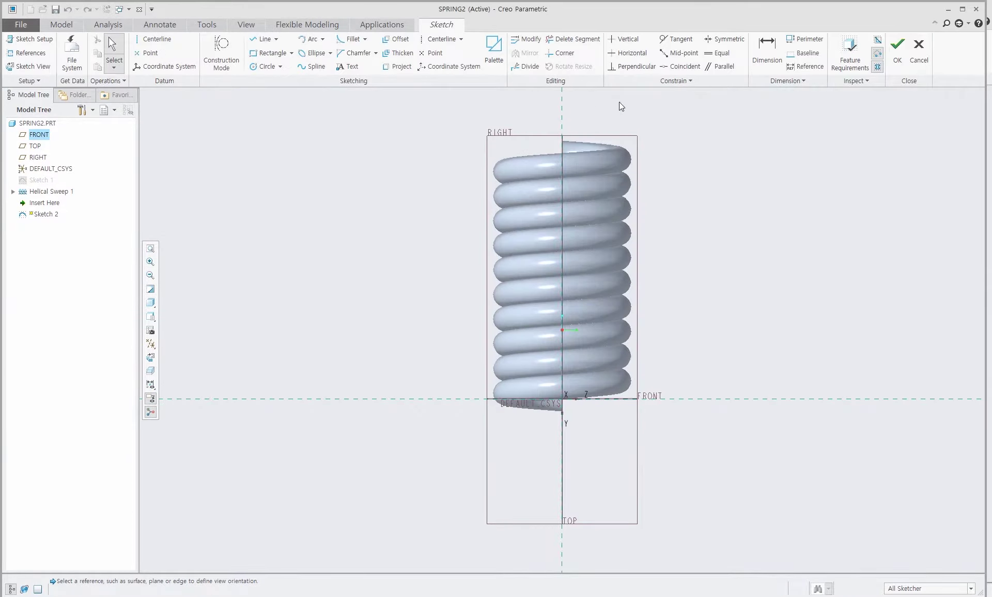
pyautogui.scroll(-4, 619, 101)
pyautogui.click(399, 68)
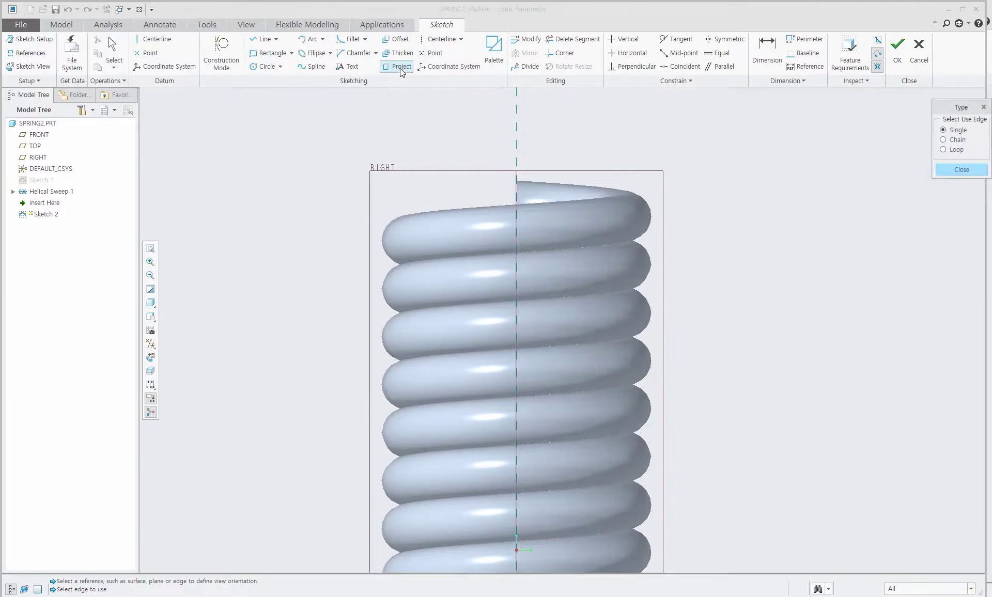
pyautogui.click(517, 193)
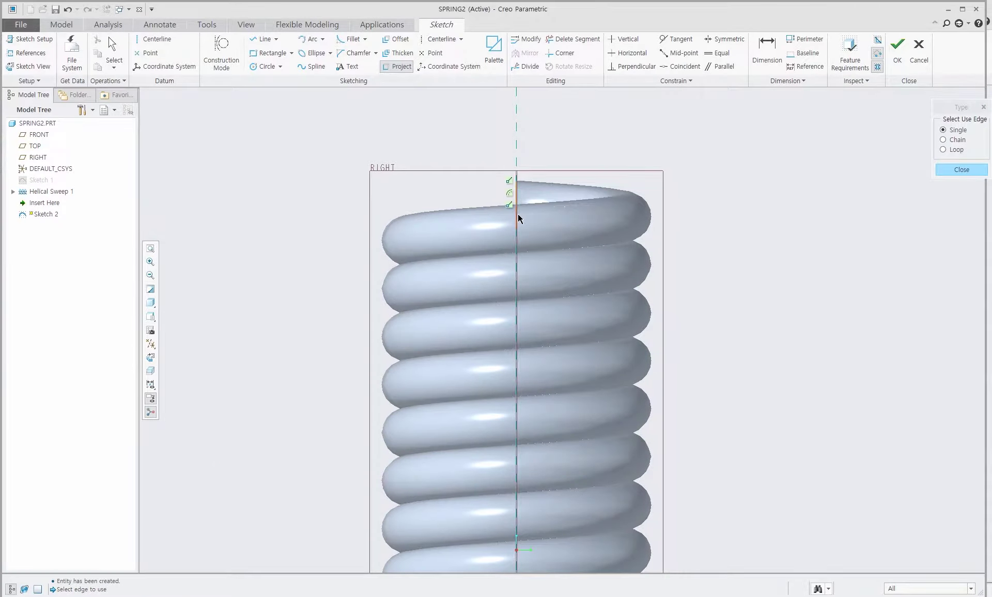
pyautogui.click(962, 170)
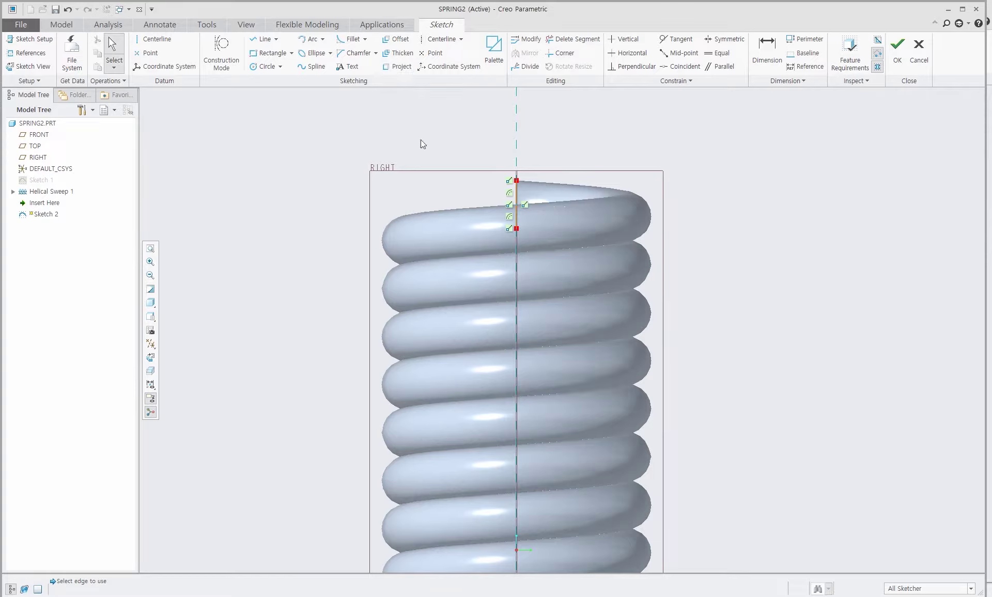
# Step: Draw a 30-long vertical line on the axis up from the coil top
pyautogui.scroll(4, 486, 372)
pyautogui.click(263, 38)
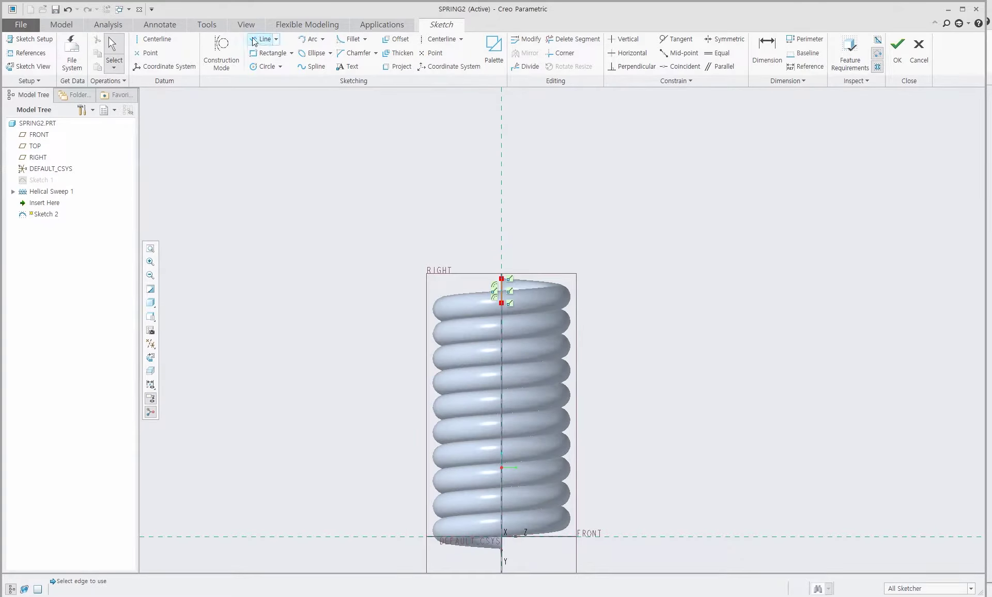
pyautogui.scroll(-1, 578, 257)
pyautogui.scroll(-1, 577, 257)
pyautogui.click(459, 310)
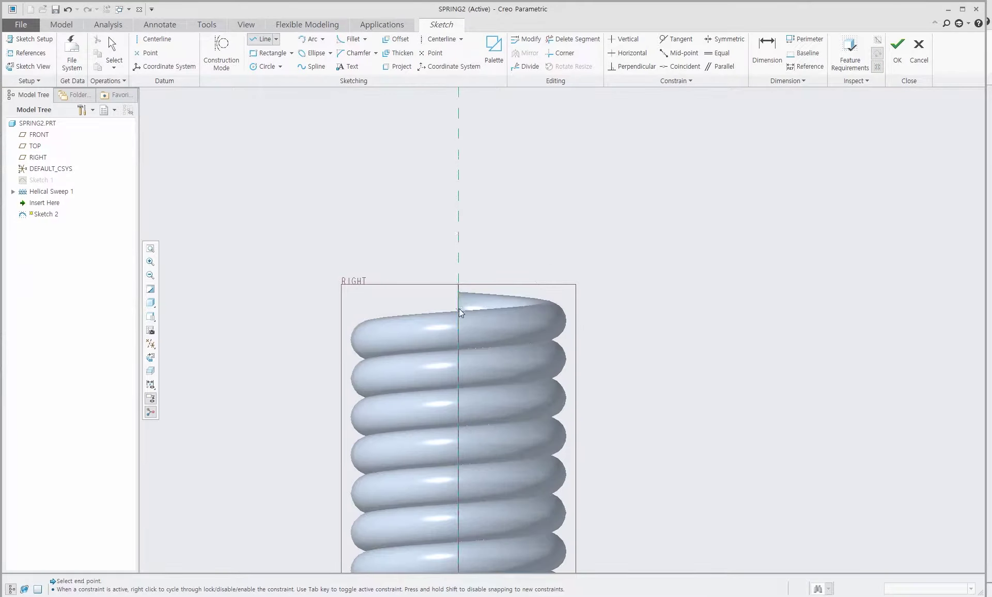
pyautogui.click(459, 138)
pyautogui.middleClick(530, 165)
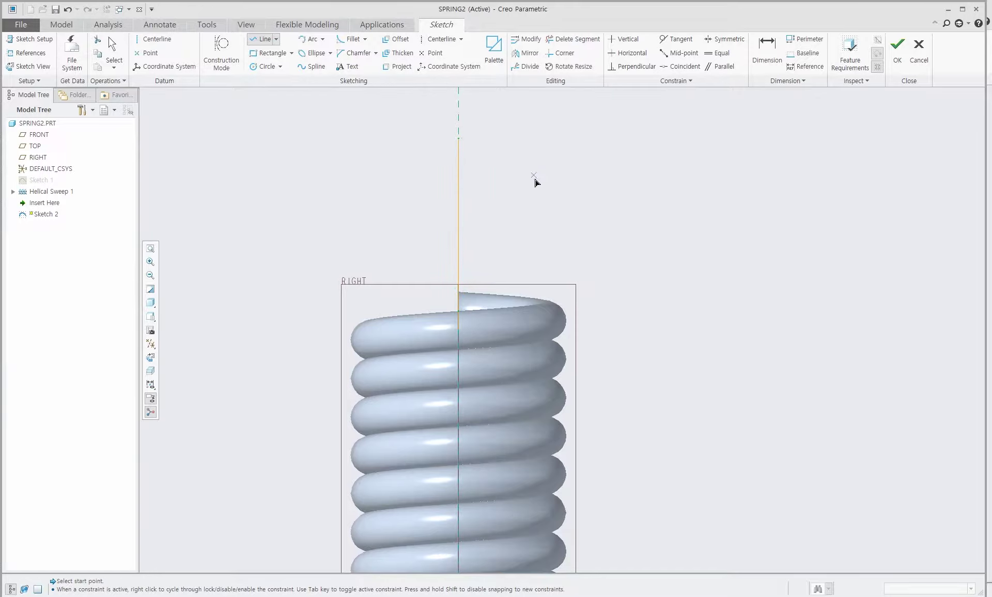
pyautogui.middleClick(486, 221)
pyautogui.doubleClick(447, 248)
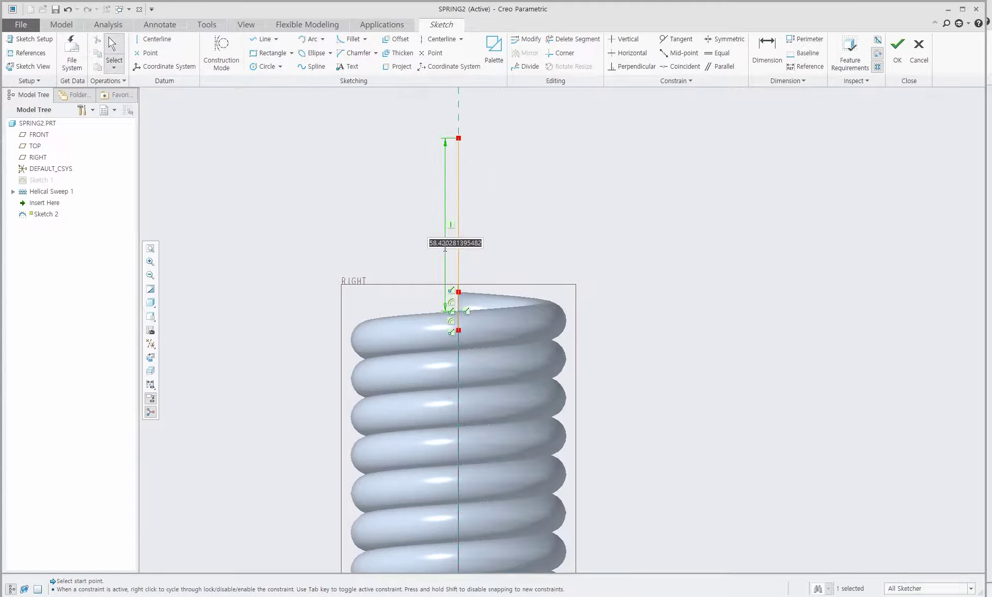
pyautogui.write('30')
pyautogui.press('Return')
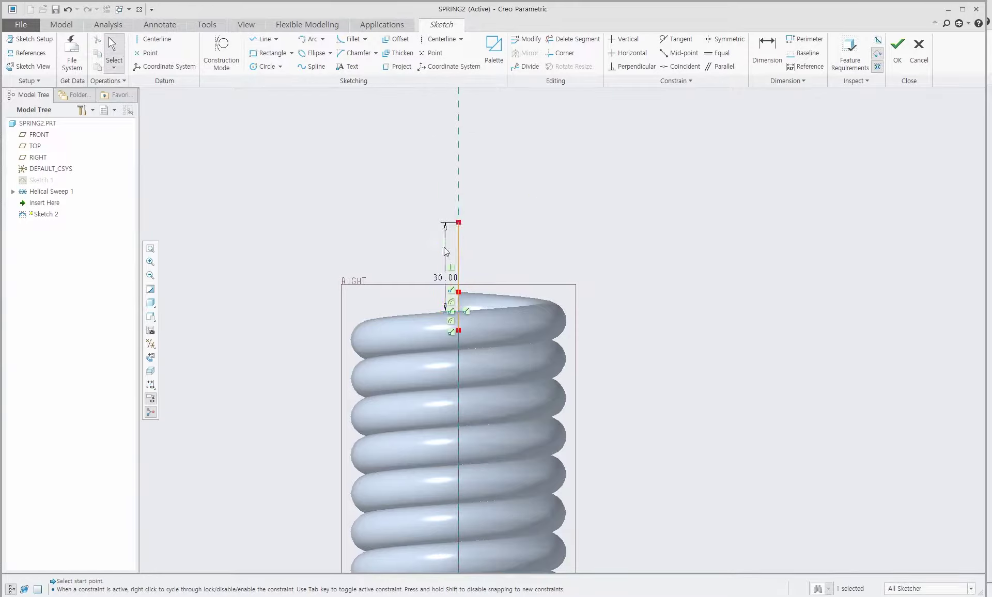
pyautogui.scroll(2, 459, 351)
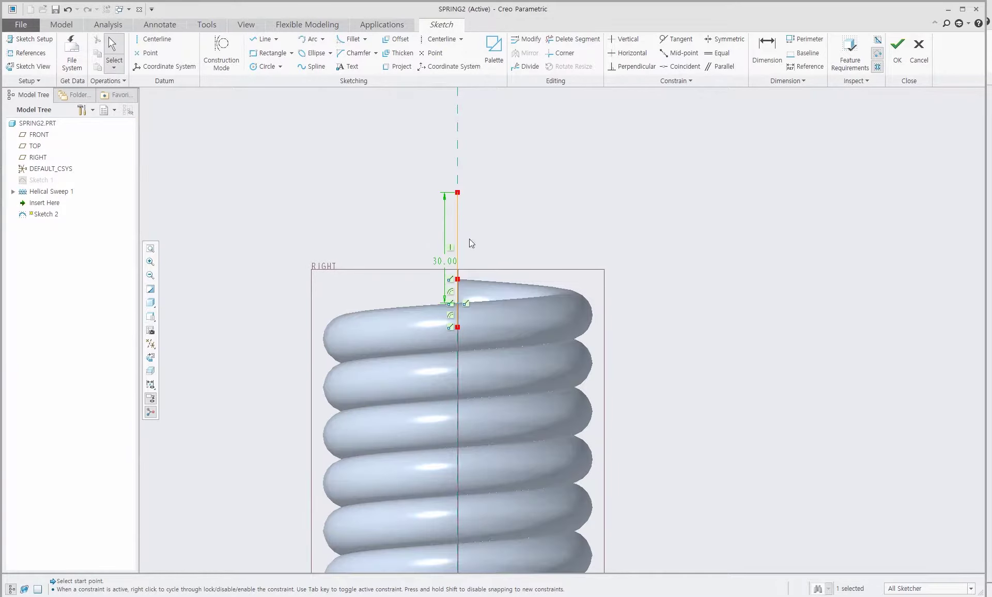
# Step: Add a circle centred on the line's top end, plus a horizontal line through its centre
pyautogui.click(263, 66)
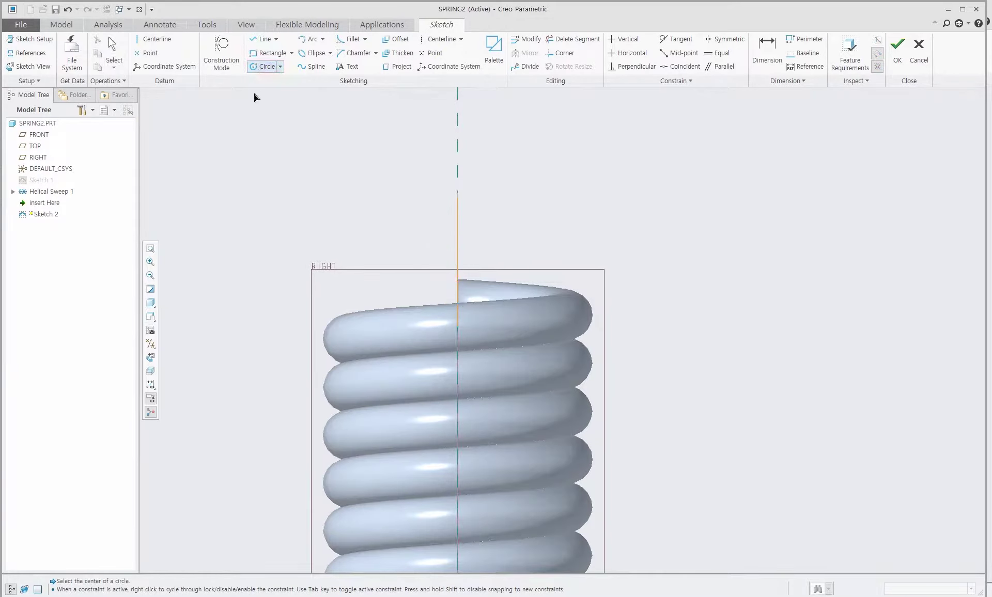
pyautogui.click(457, 193)
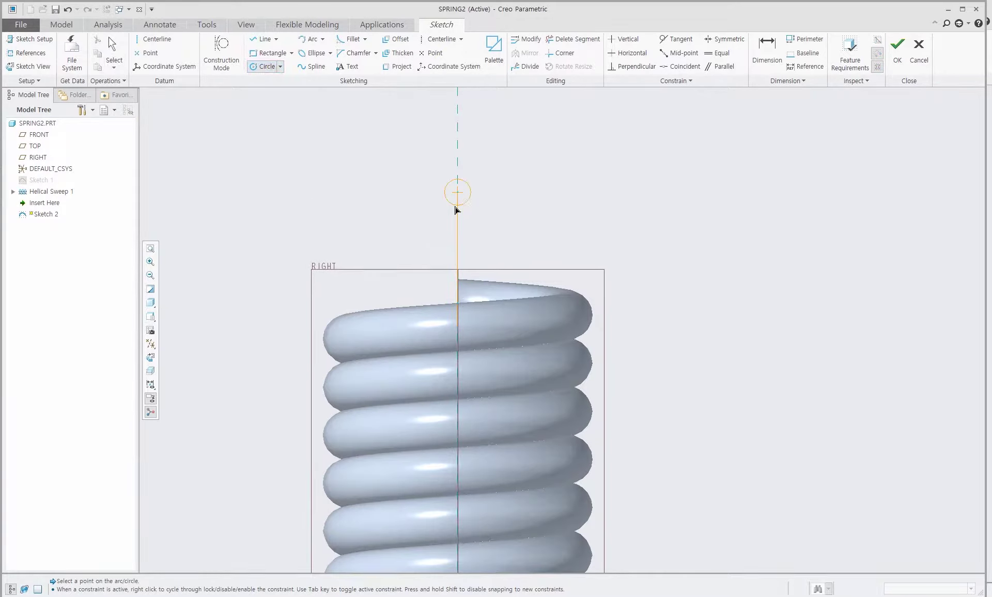
pyautogui.click(458, 304)
pyautogui.scroll(-1, 483, 230)
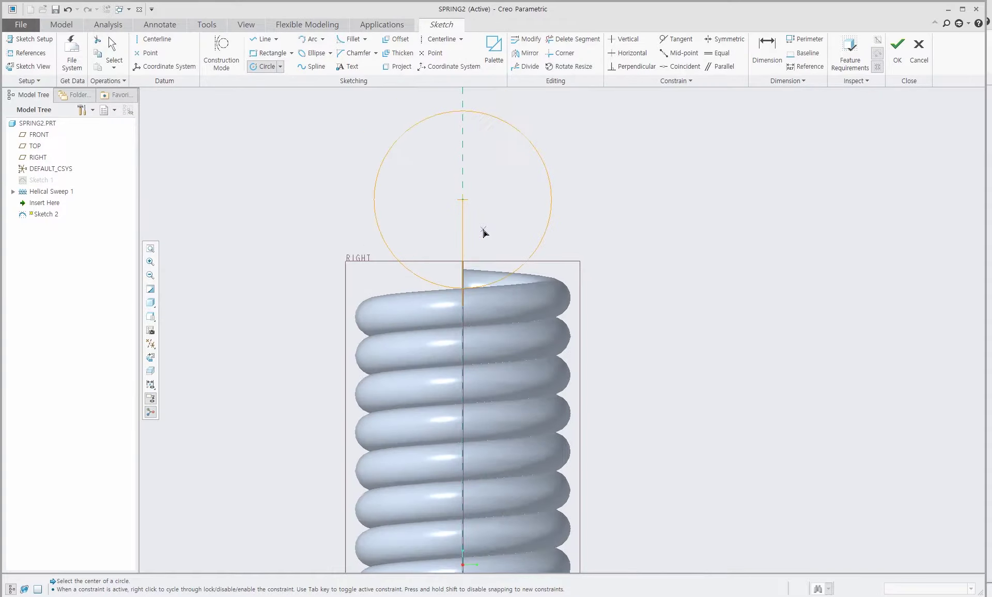
pyautogui.middleClick(615, 172)
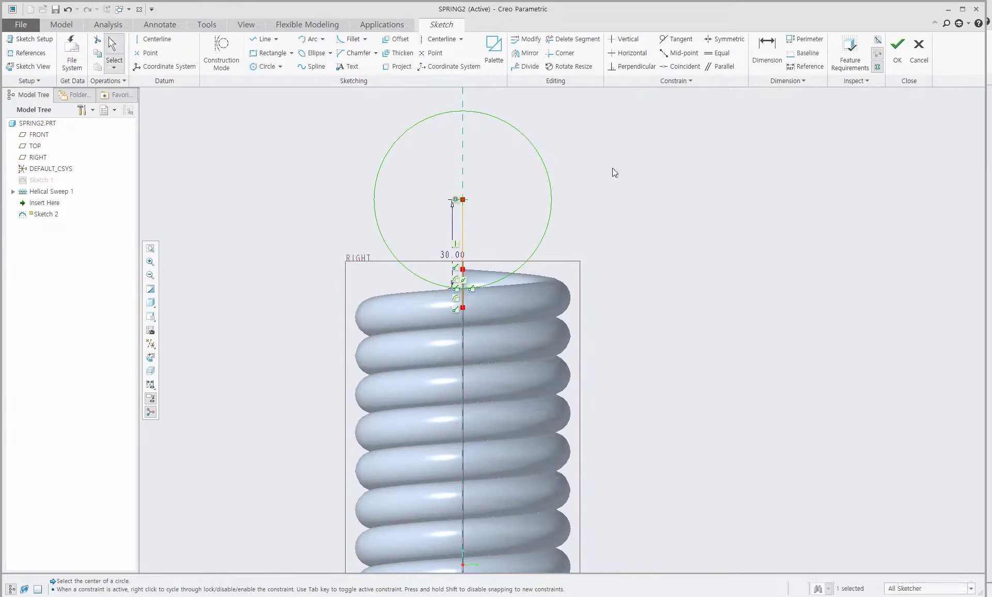
pyautogui.click(261, 39)
pyautogui.click(463, 200)
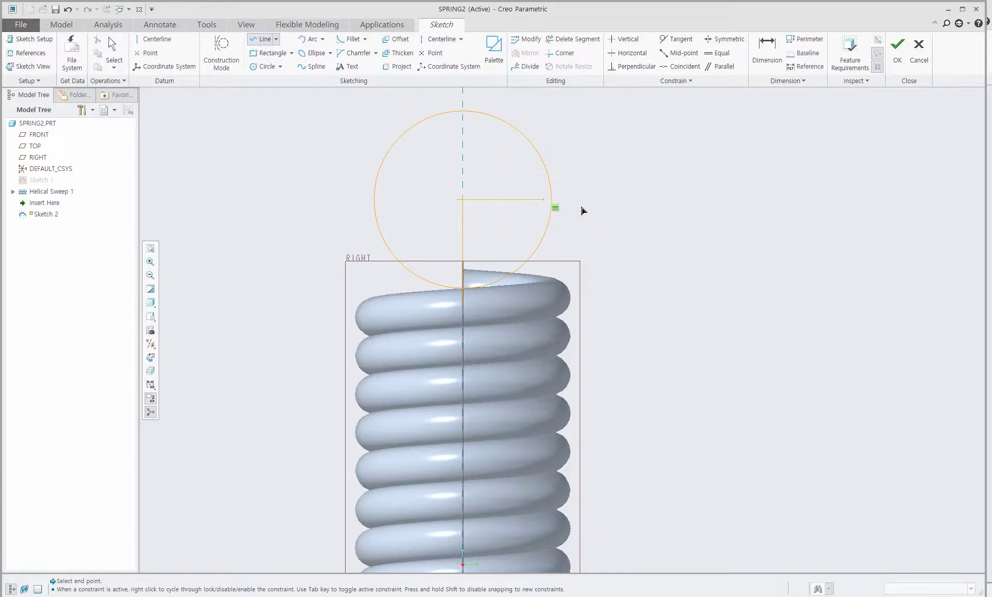
pyautogui.click(661, 205)
pyautogui.middleClick(663, 204)
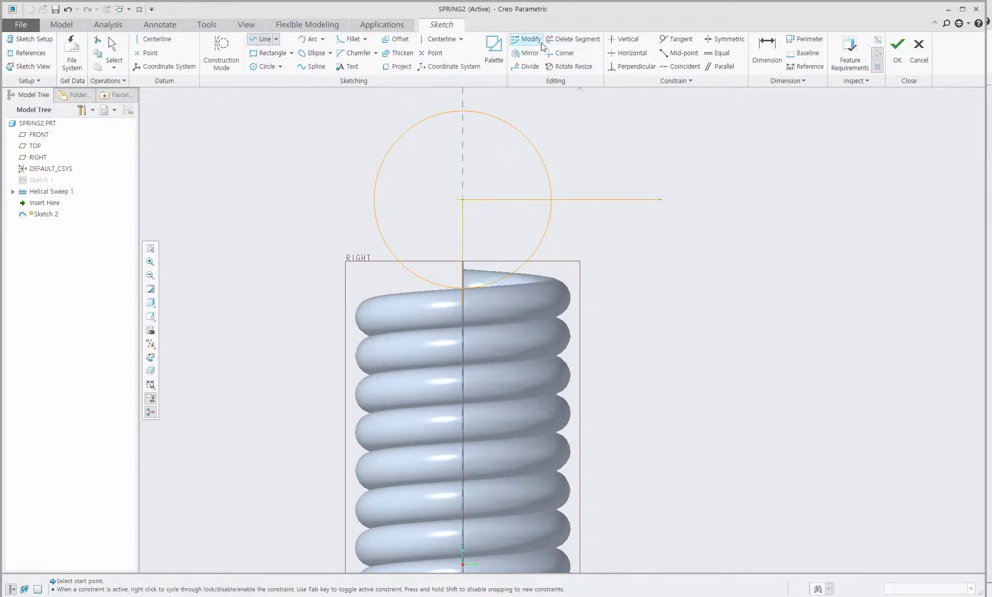
# Step: Trim the helper lines and one quarter of the circle, leaving a three-quarter hook arc
pyautogui.click(569, 42)
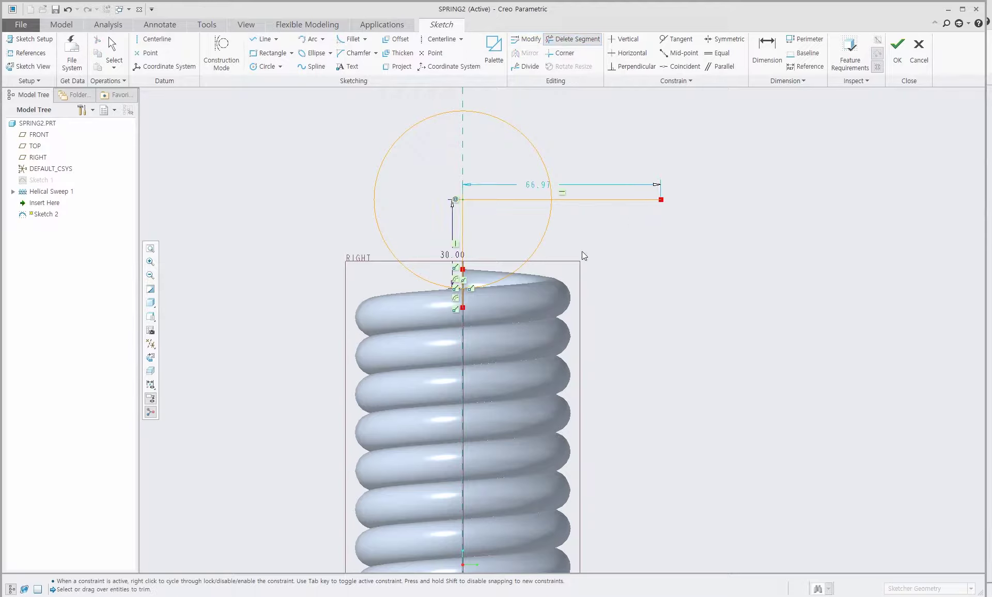
pyautogui.moveTo(609, 179); pyautogui.dragTo(566, 253)
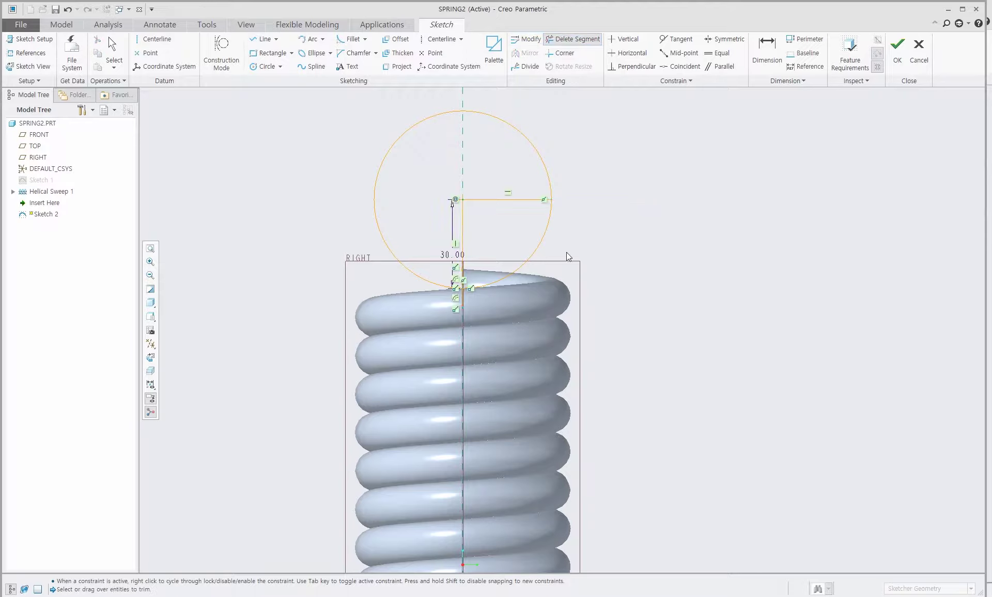
pyautogui.moveTo(510, 230); pyautogui.dragTo(551, 249)
pyautogui.moveTo(506, 186)
pyautogui.mouseDown()
pyautogui.moveTo(499, 212)
pyautogui.moveTo(441, 240)
pyautogui.mouseUp()
pyautogui.scroll(5, 492, 269)
pyautogui.moveTo(429, 345); pyautogui.dragTo(421, 345)
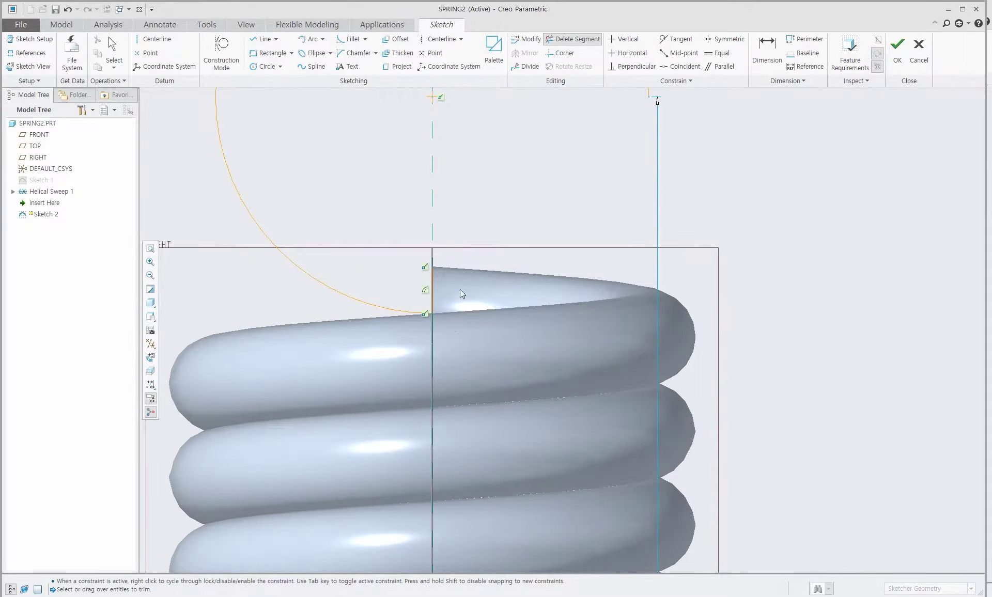
pyautogui.moveTo(458, 292); pyautogui.dragTo(416, 279)
pyautogui.scroll(-5, 465, 316)
pyautogui.scroll(-1, 480, 256)
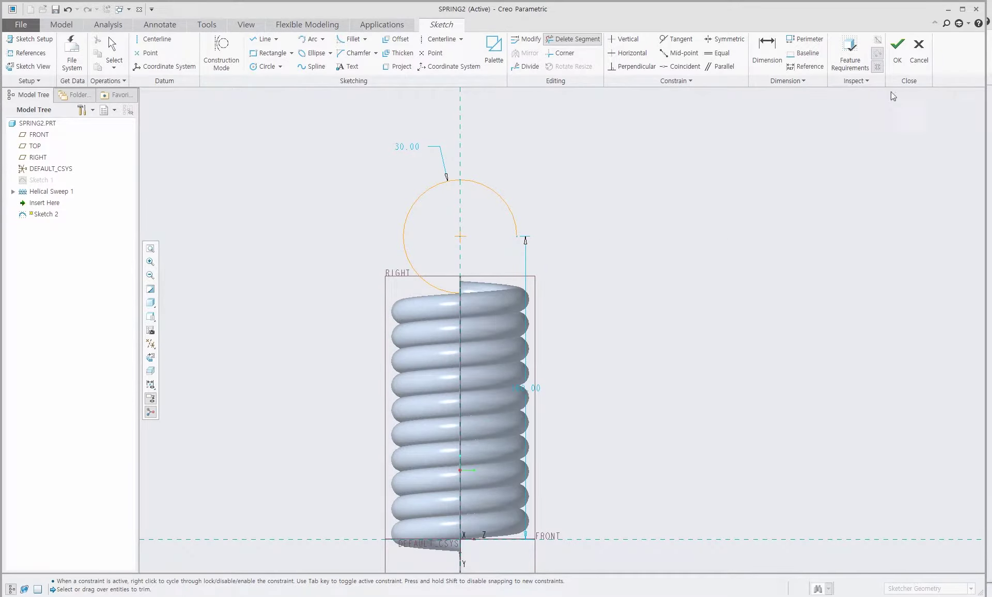
pyautogui.click(899, 51)
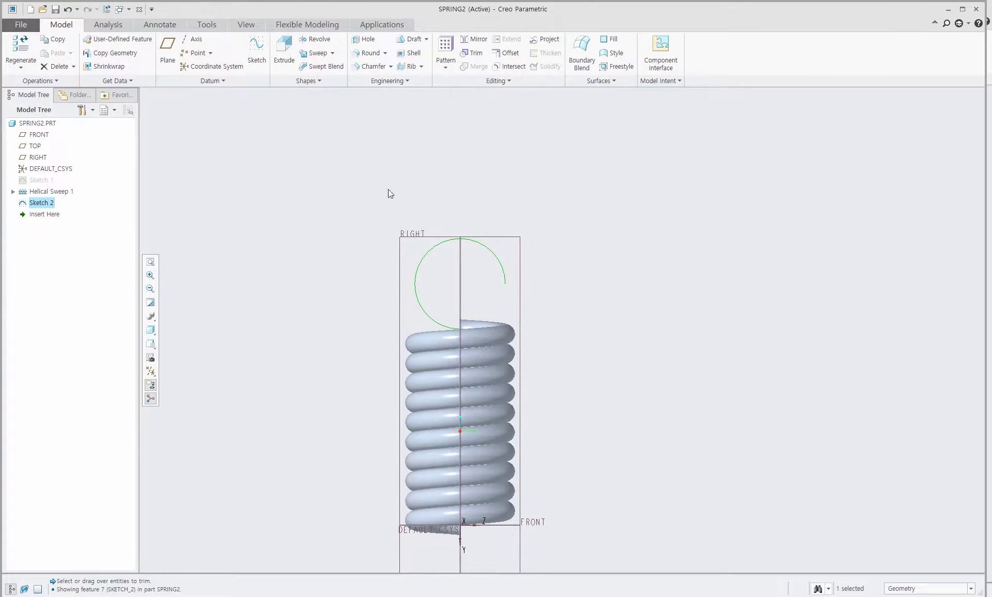
# Step: Start Sketch 3 on TOP and flip the sketching plane until TOP faces upward
pyautogui.click(258, 48)
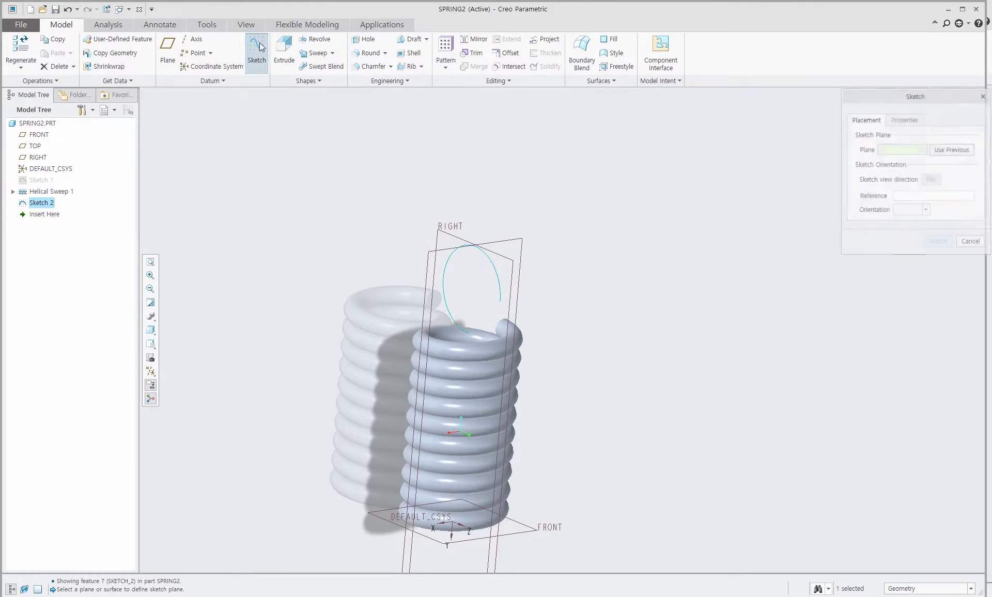
pyautogui.click(519, 243)
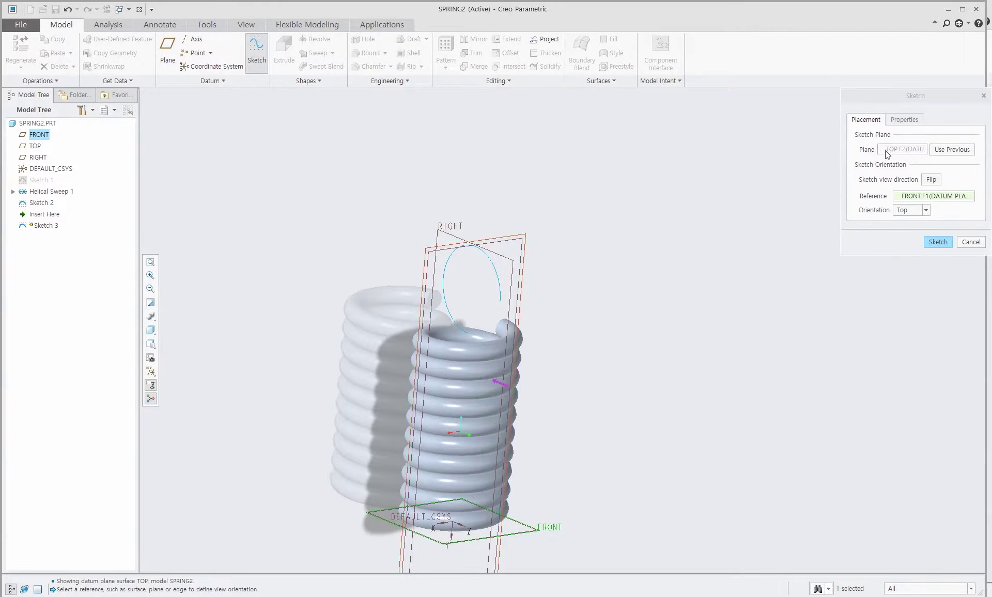
pyautogui.click(934, 243)
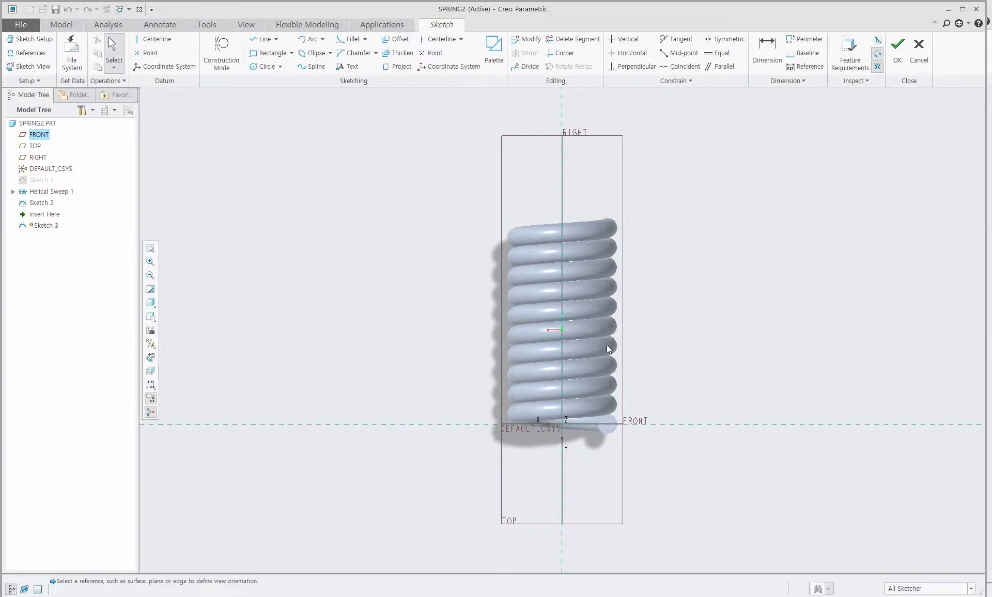
pyautogui.click(34, 83)
pyautogui.moveTo(48, 93)
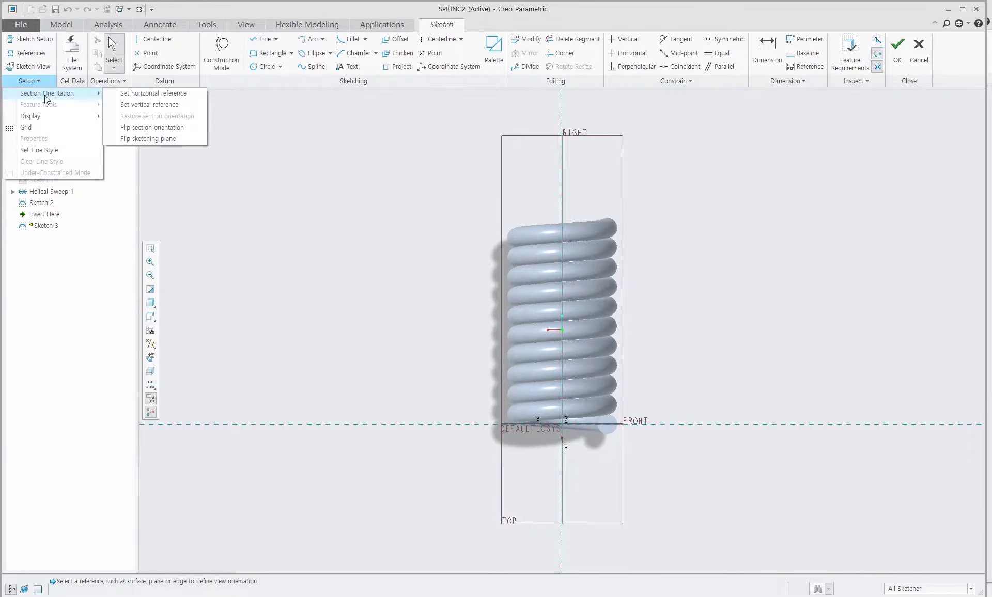
pyautogui.click(151, 138)
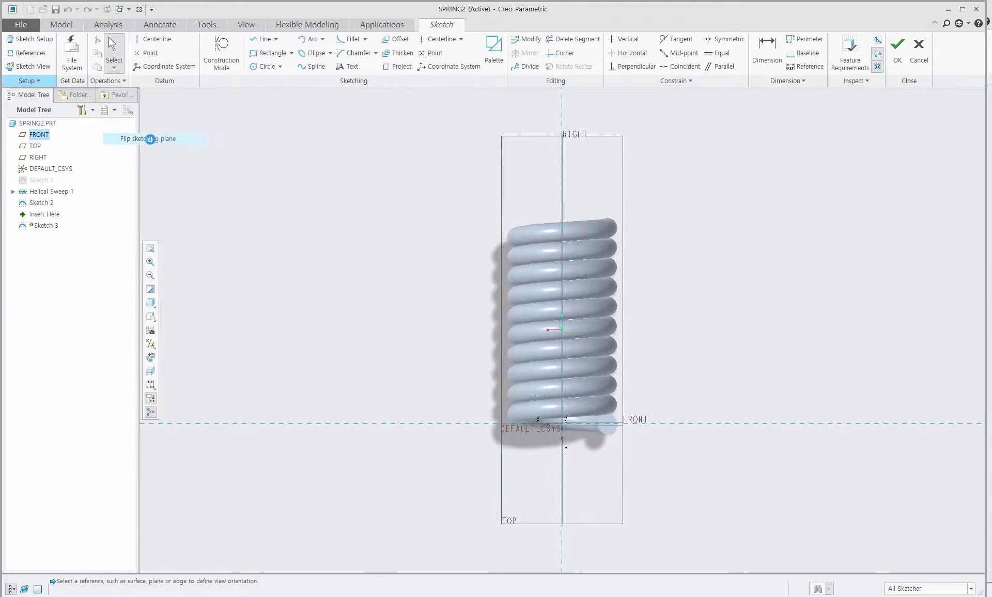
pyautogui.click(37, 83)
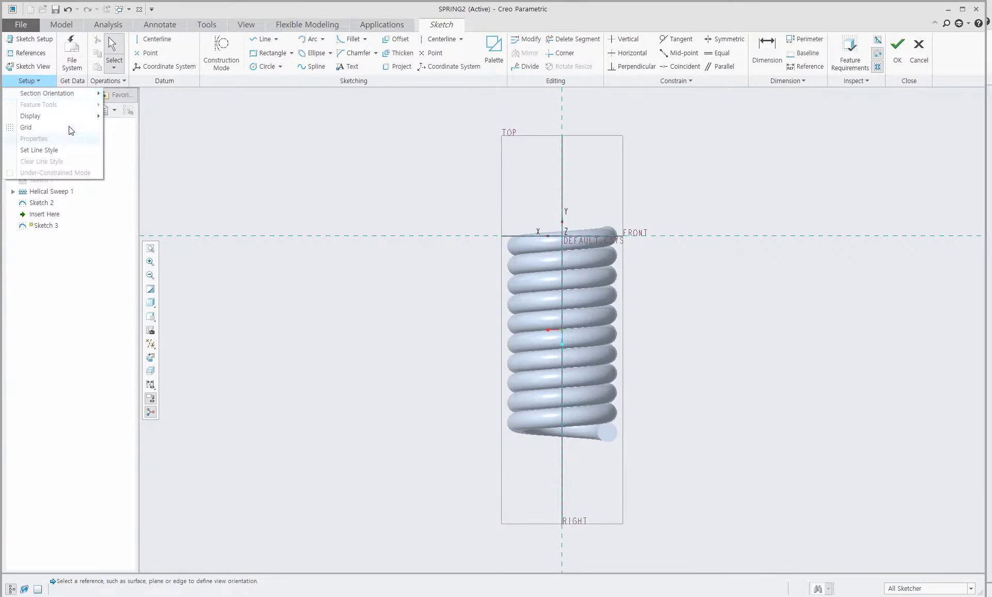
pyautogui.moveTo(48, 93)
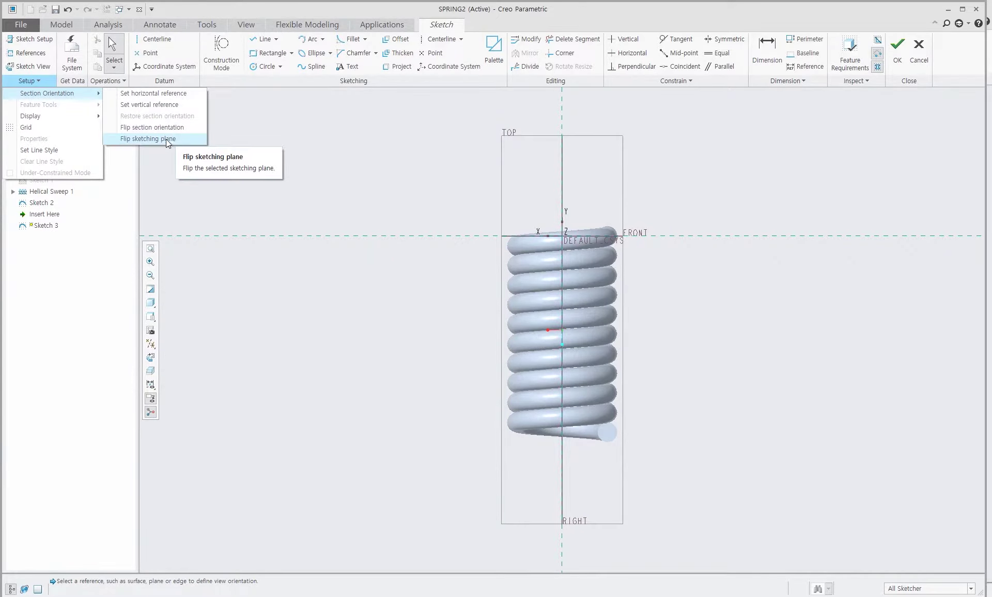
pyautogui.click(163, 139)
pyautogui.click(27, 80)
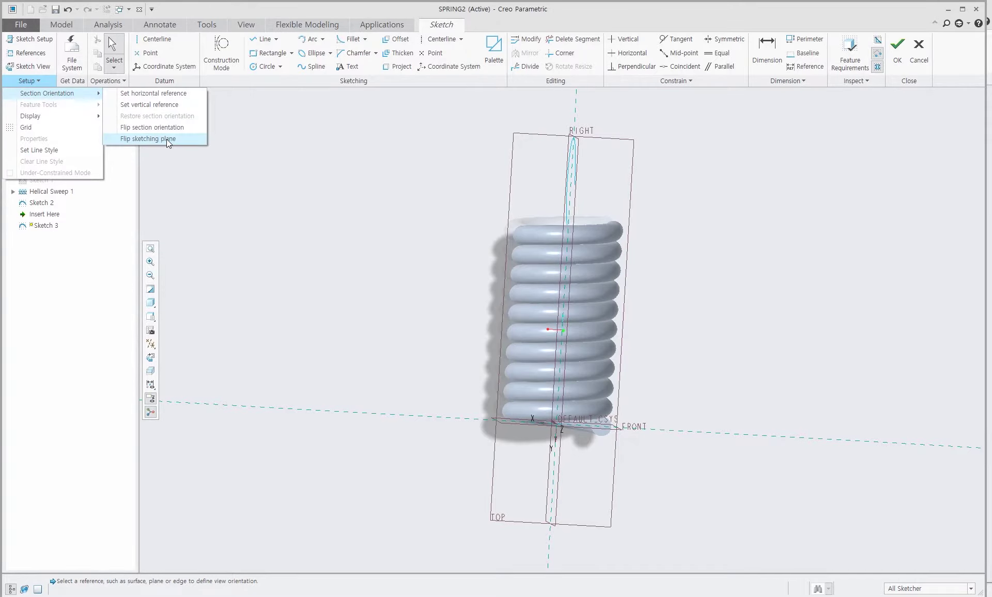
pyautogui.click(166, 138)
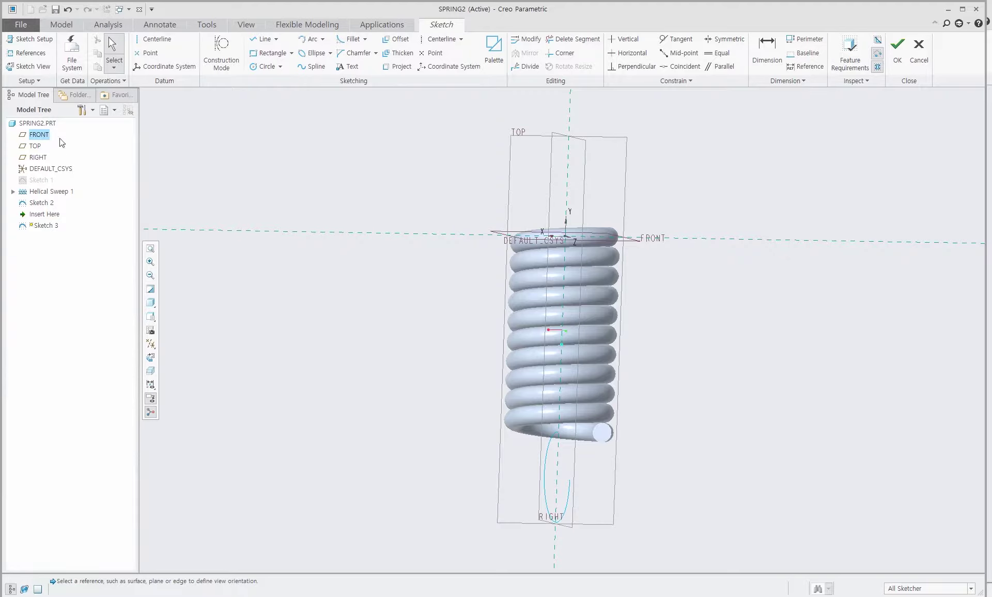
pyautogui.click(32, 82)
pyautogui.moveTo(48, 93)
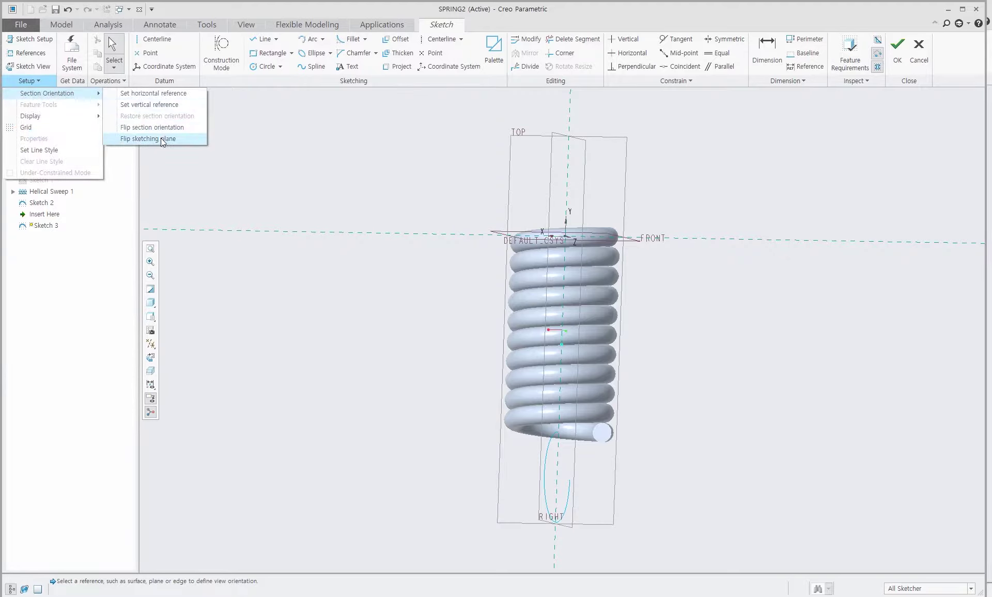
pyautogui.click(162, 139)
# Step: Begin a 3-point arc from the coil's lower end down to the RIGHT plane
pyautogui.click(29, 66)
pyautogui.click(309, 39)
pyautogui.click(521, 454)
pyautogui.click(567, 368)
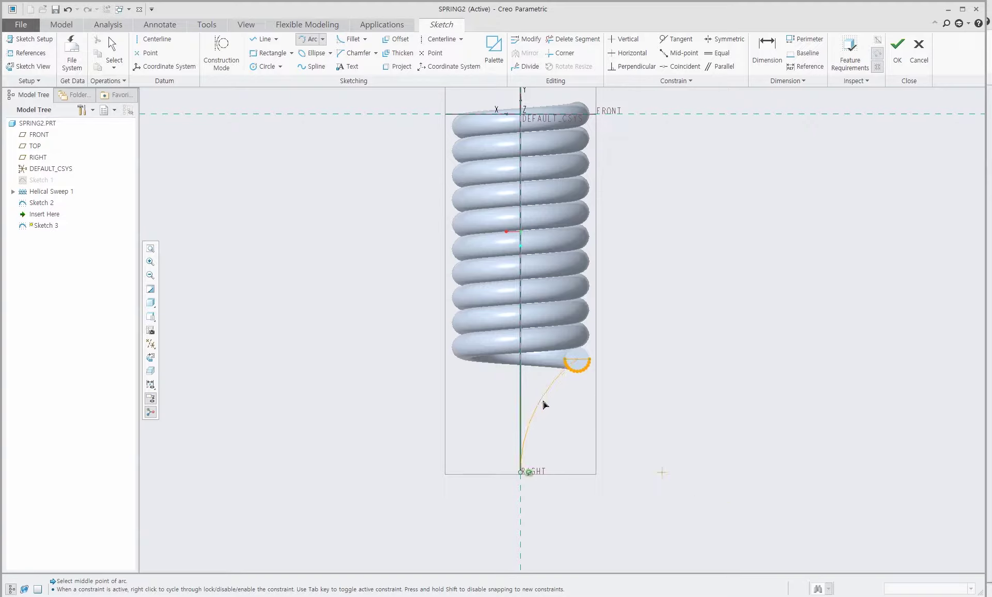
# Step: Complete the 75-radius arc, trim away the extra circle segment, and finish Sketch 3
pyautogui.click(716, 368)
pyautogui.middleClick(734, 344)
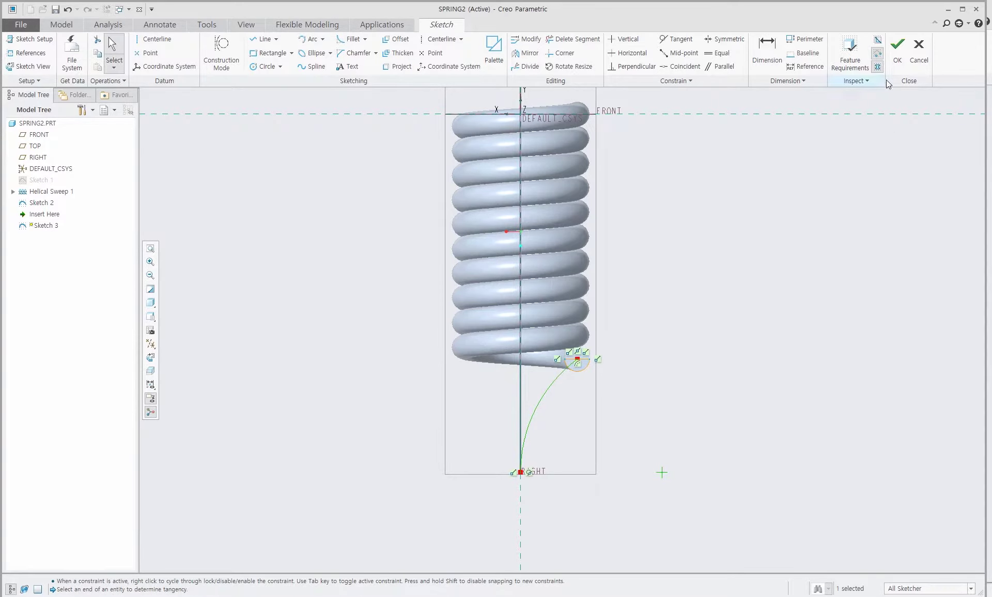
pyautogui.click(589, 40)
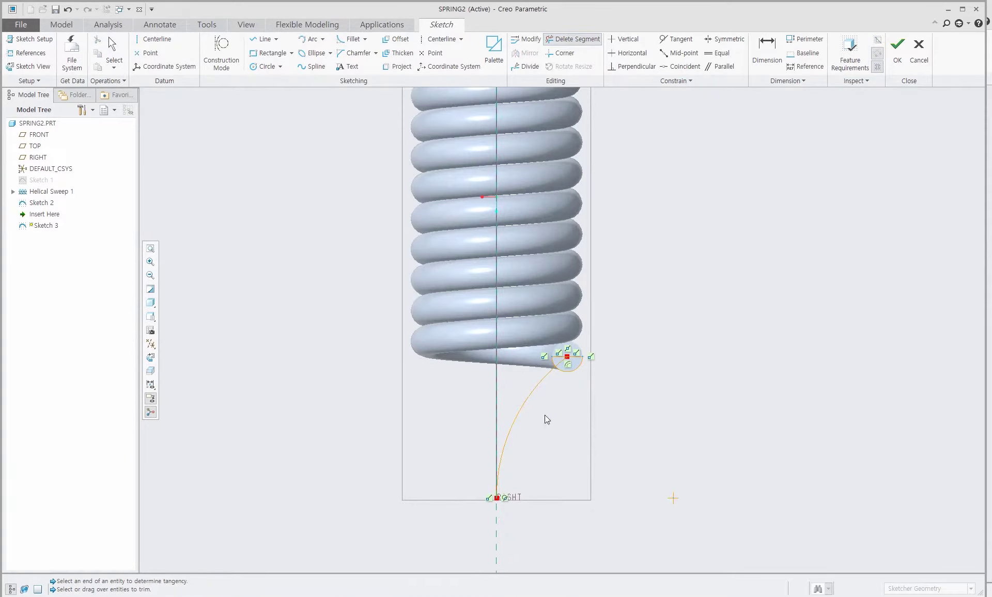
pyautogui.scroll(-3, 576, 363)
pyautogui.click(546, 328)
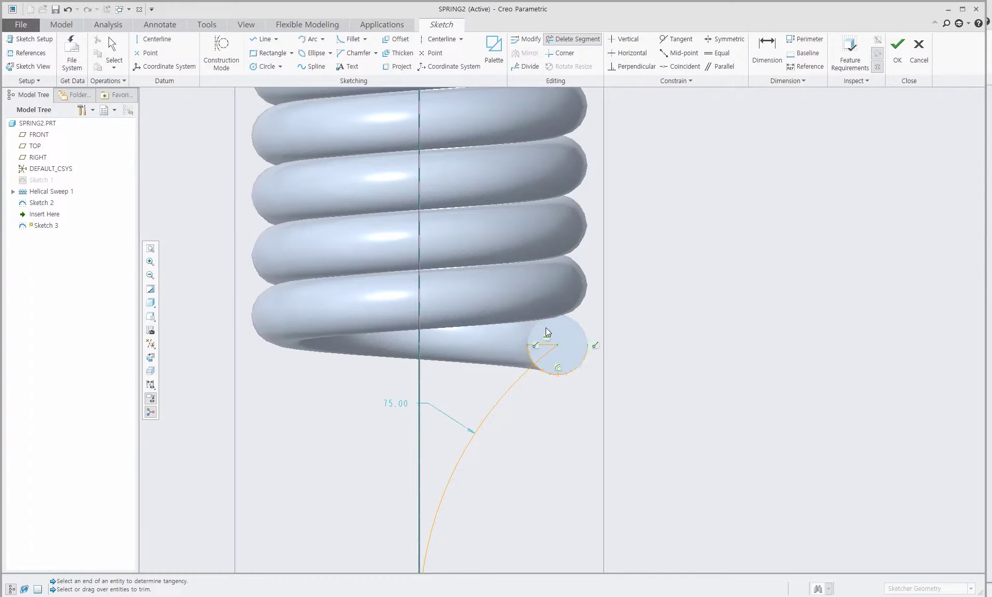
pyautogui.scroll(-2, 541, 354)
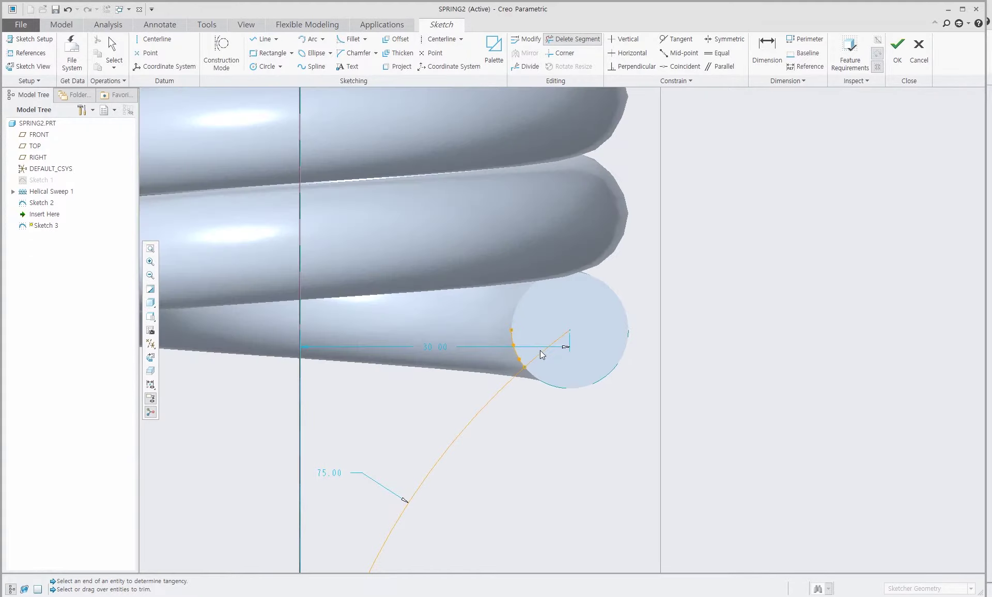
pyautogui.scroll(3, 504, 374)
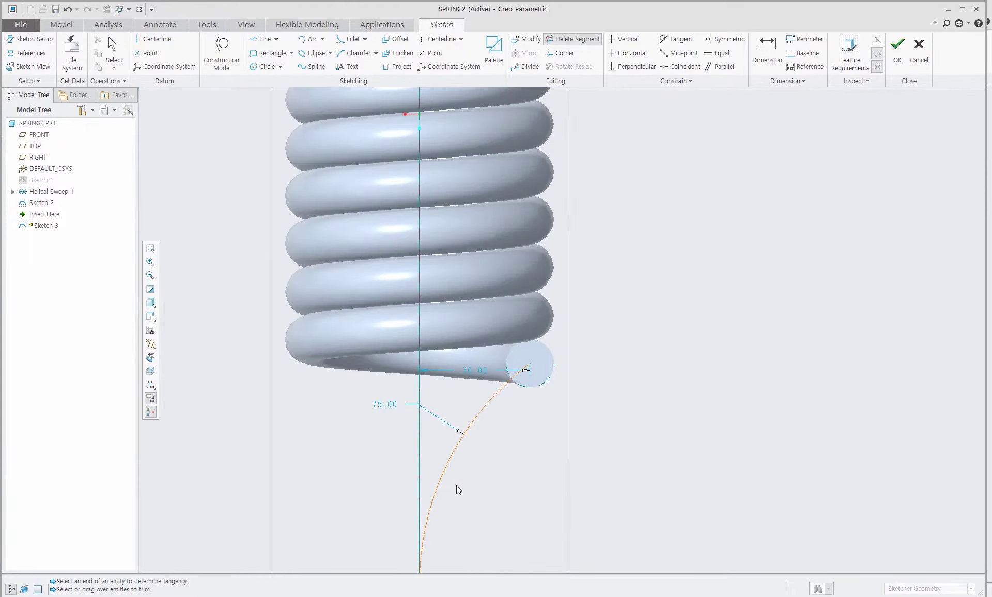
pyautogui.scroll(2, 457, 486)
pyautogui.scroll(-3, 452, 540)
pyautogui.scroll(3, 466, 521)
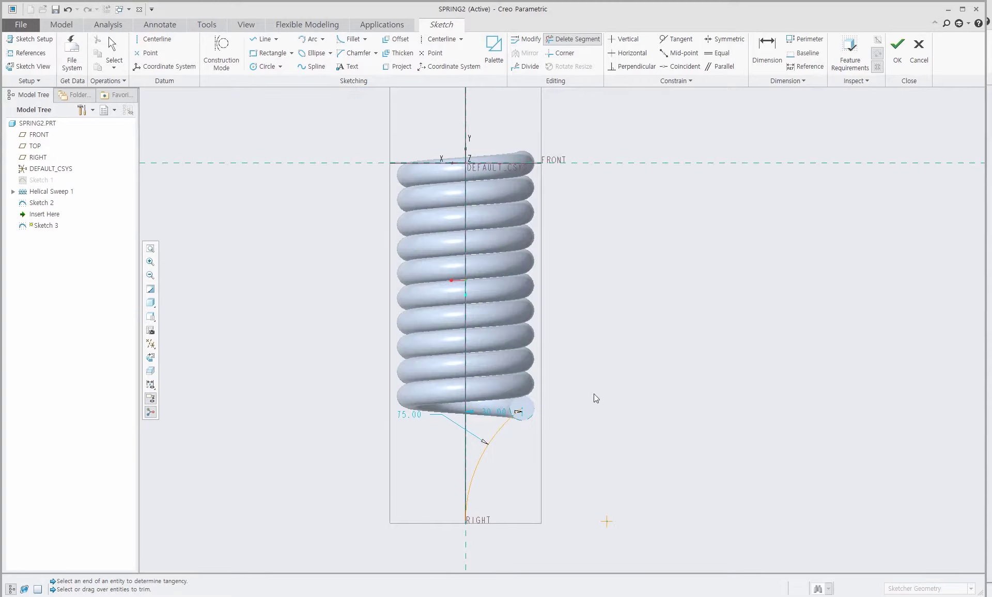
pyautogui.click(898, 61)
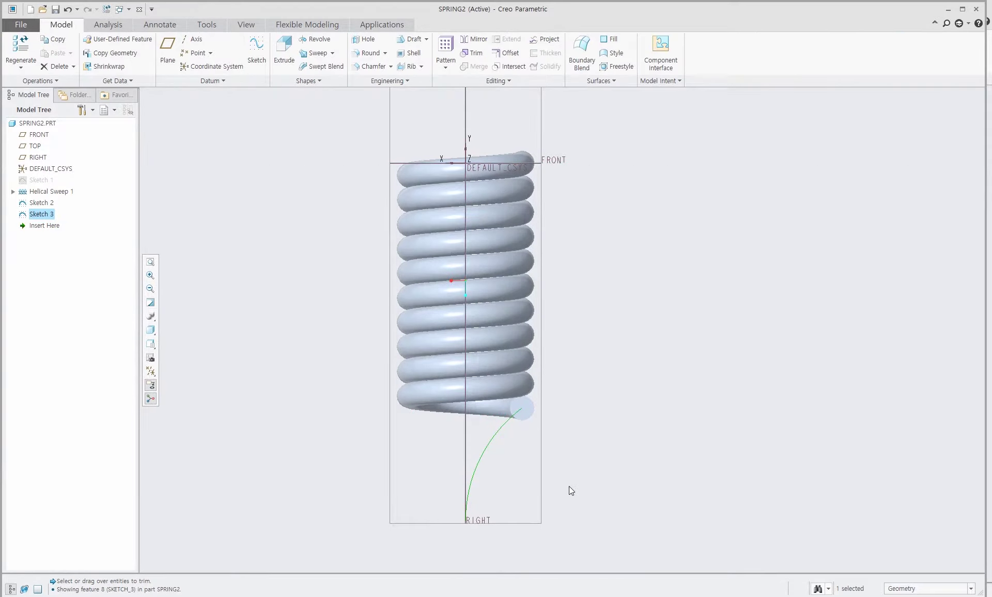
# Step: Intersect Sketch 2 and Sketch 3 into one hook curve and use it as a sweep trajectory
pyautogui.moveTo(571, 491); pyautogui.dragTo(582, 305, button='middle')
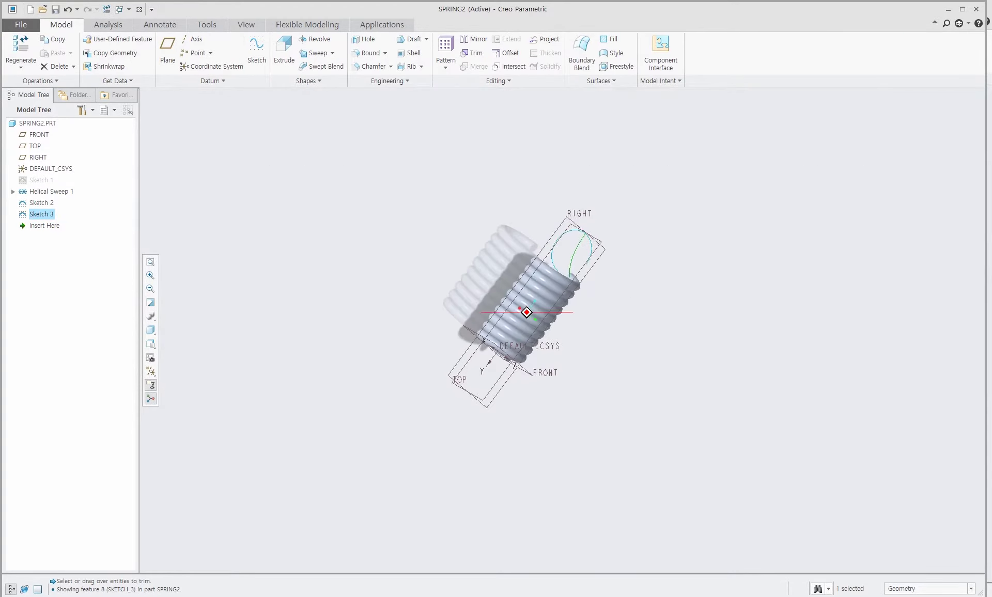
pyautogui.scroll(-3, 615, 279)
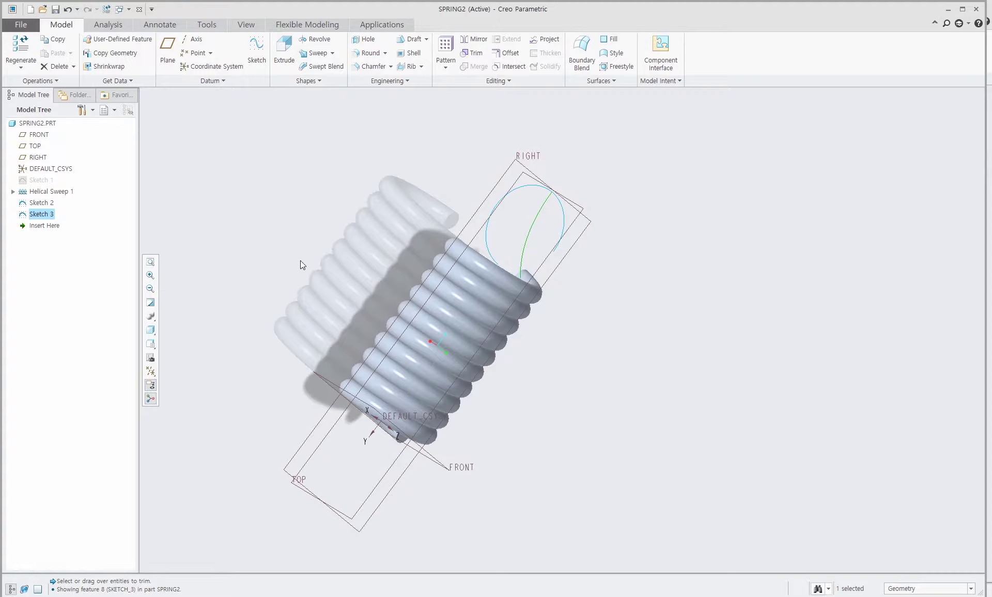
pyautogui.keyDown('ctrl'); pyautogui.click(41, 203); pyautogui.keyUp('ctrl')
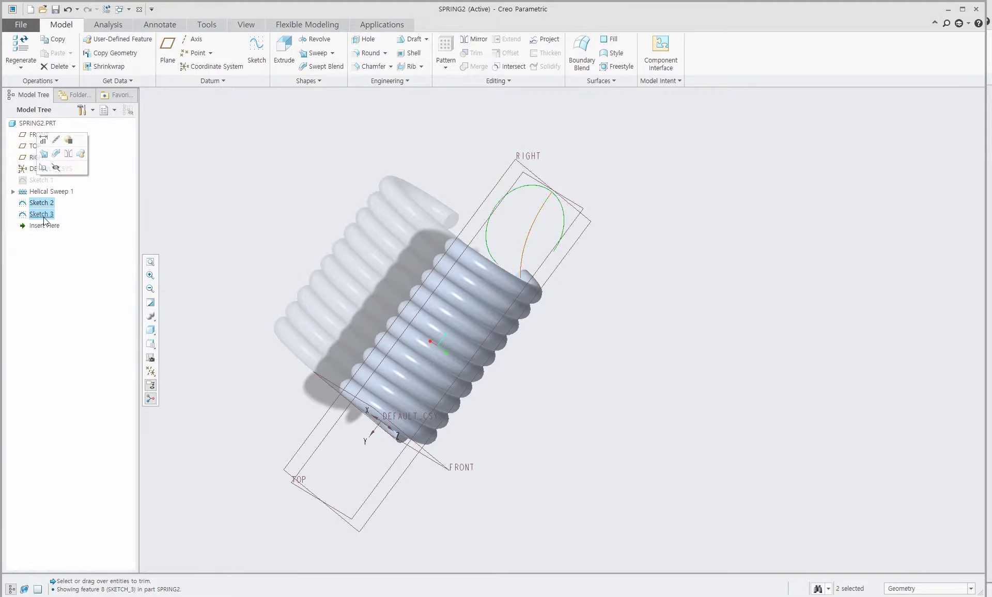
pyautogui.click(517, 69)
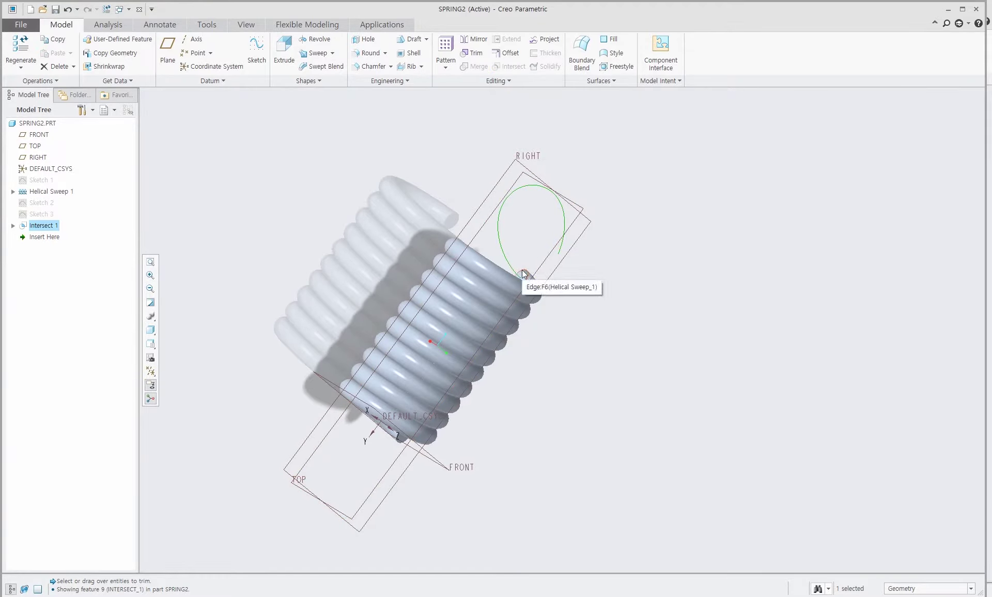
pyautogui.moveTo(587, 278)
pyautogui.mouseDown(button='middle')
pyautogui.moveTo(483, 264)
pyautogui.moveTo(498, 239)
pyautogui.mouseUp(button='middle')
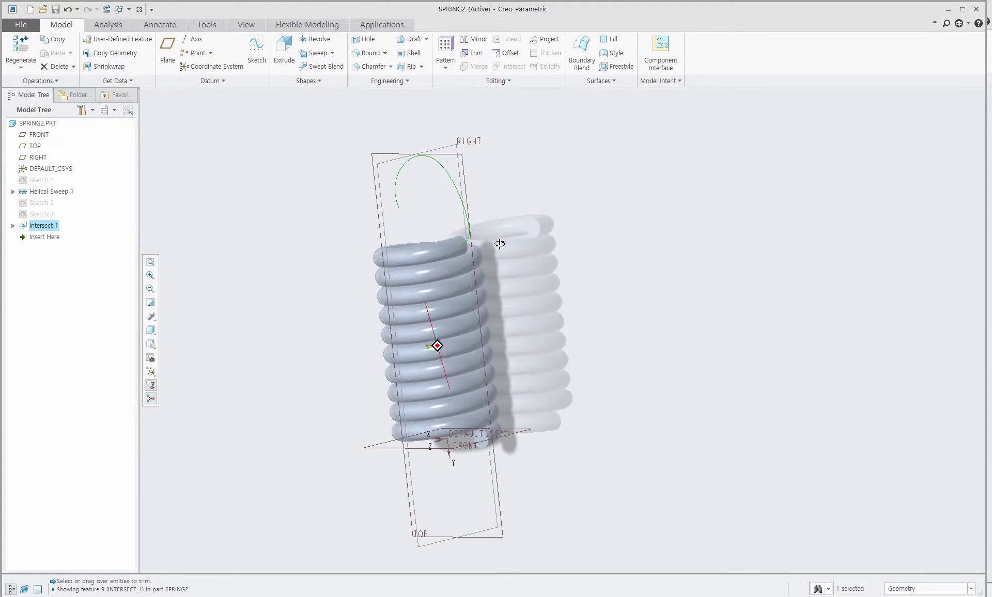
pyautogui.click(316, 52)
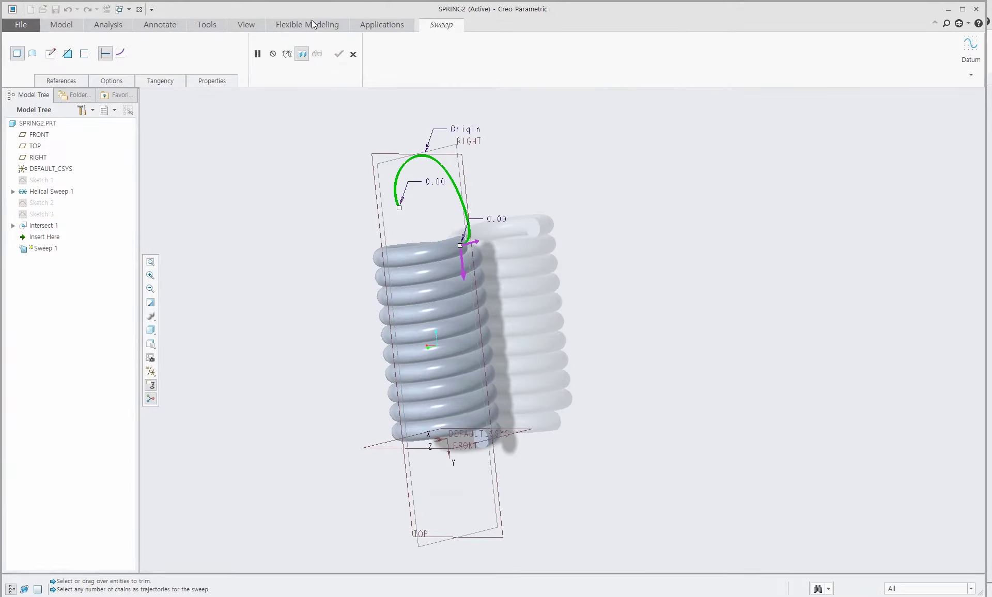
# Step: Project the coil end's circular edge as the sweep section and complete Sweep 1 as the hook
pyautogui.click(51, 54)
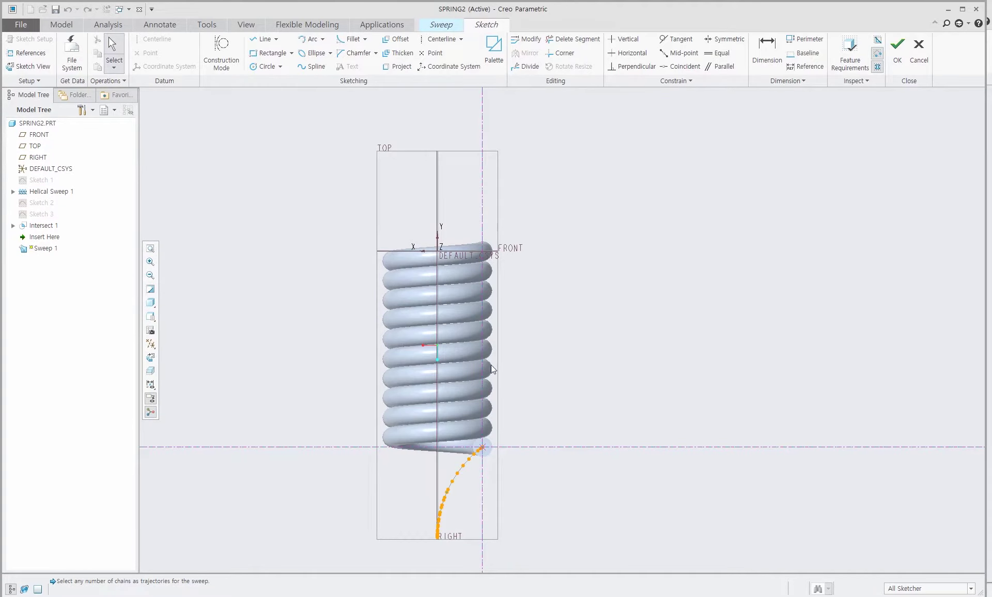
pyautogui.click(399, 68)
pyautogui.scroll(-1, 594, 491)
pyautogui.scroll(-1, 574, 485)
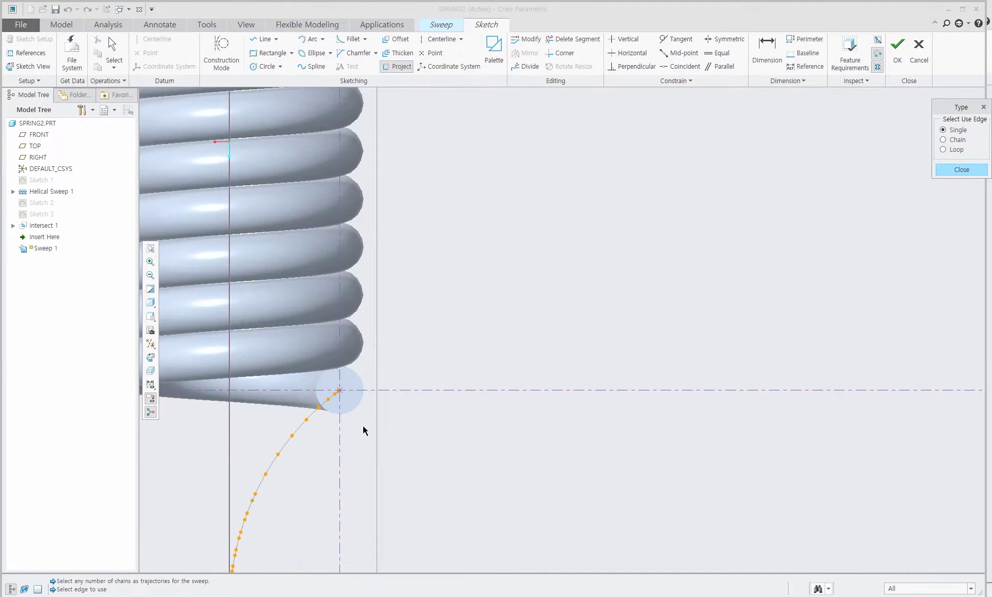
pyautogui.click(363, 388)
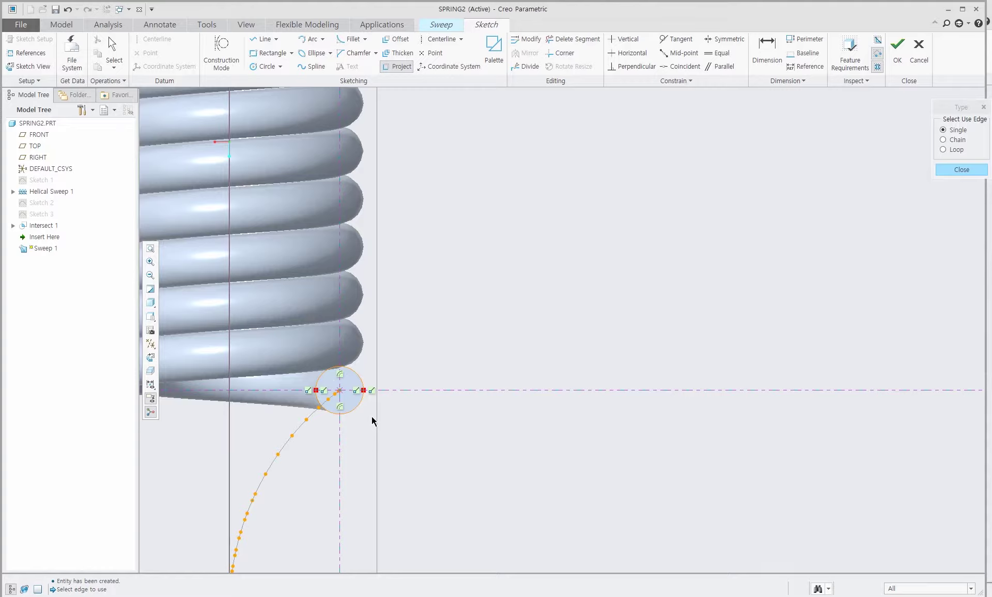
pyautogui.click(972, 173)
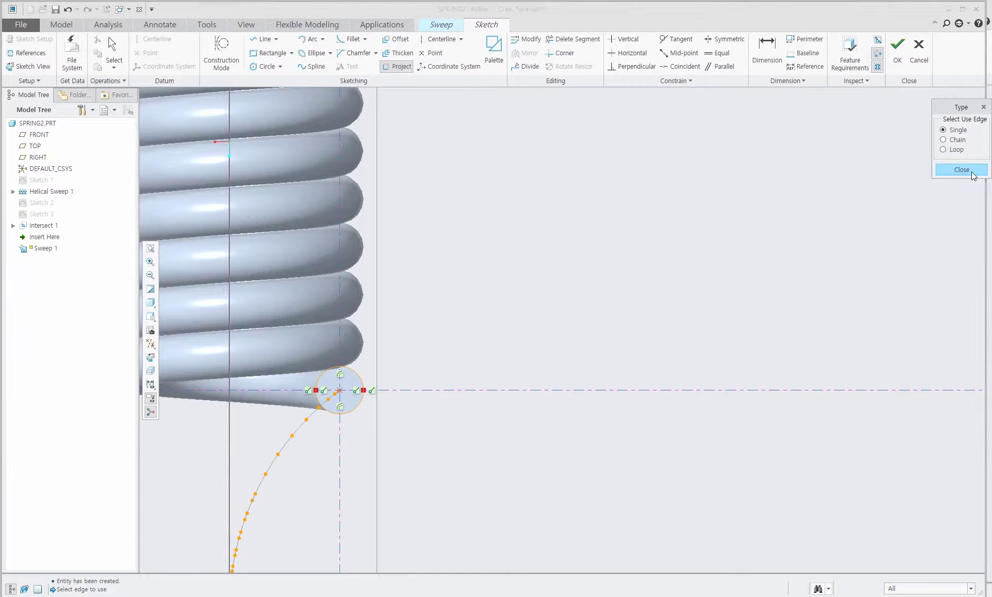
pyautogui.click(897, 58)
pyautogui.scroll(4, 494, 327)
pyautogui.moveTo(494, 328)
pyautogui.mouseDown(button='middle')
pyautogui.moveTo(507, 350)
pyautogui.moveTo(543, 190)
pyautogui.moveTo(474, 172)
pyautogui.mouseUp(button='middle')
pyautogui.click(339, 54)
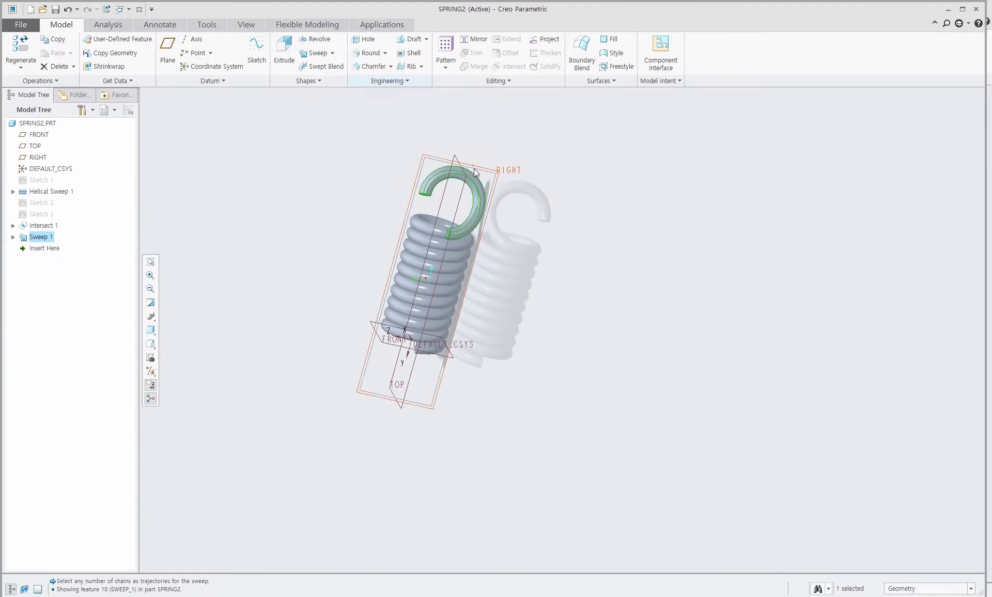
pyautogui.moveTo(331, 207)
pyautogui.mouseDown(button='middle')
pyautogui.moveTo(394, 204)
pyautogui.moveTo(465, 73)
pyautogui.moveTo(412, 53)
pyautogui.mouseUp(button='middle')
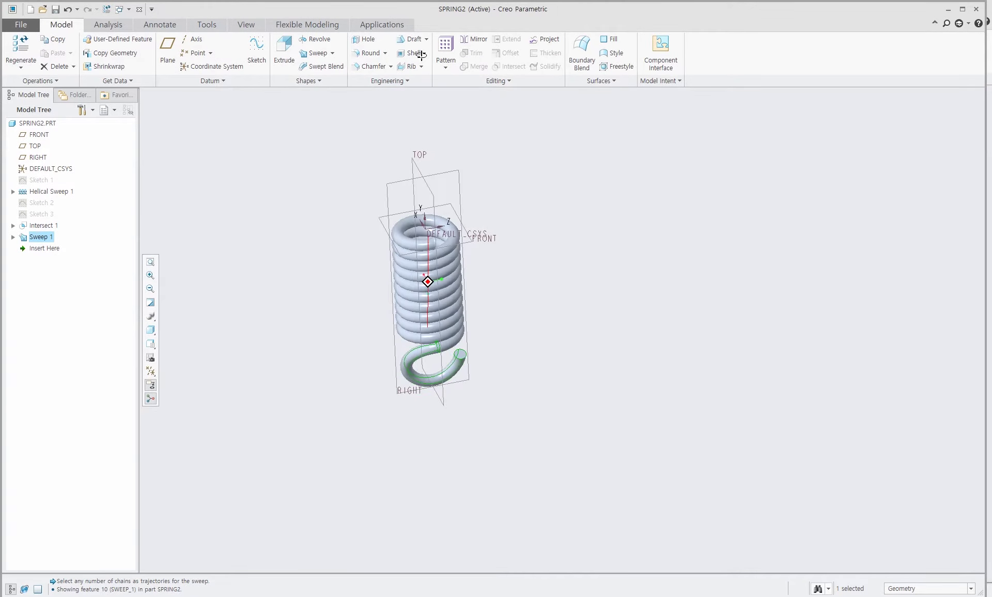
pyautogui.moveTo(437, 277)
pyautogui.mouseDown(button='middle')
pyautogui.moveTo(589, 393)
pyautogui.moveTo(543, 434)
pyautogui.moveTo(593, 421)
pyautogui.mouseUp(button='middle')
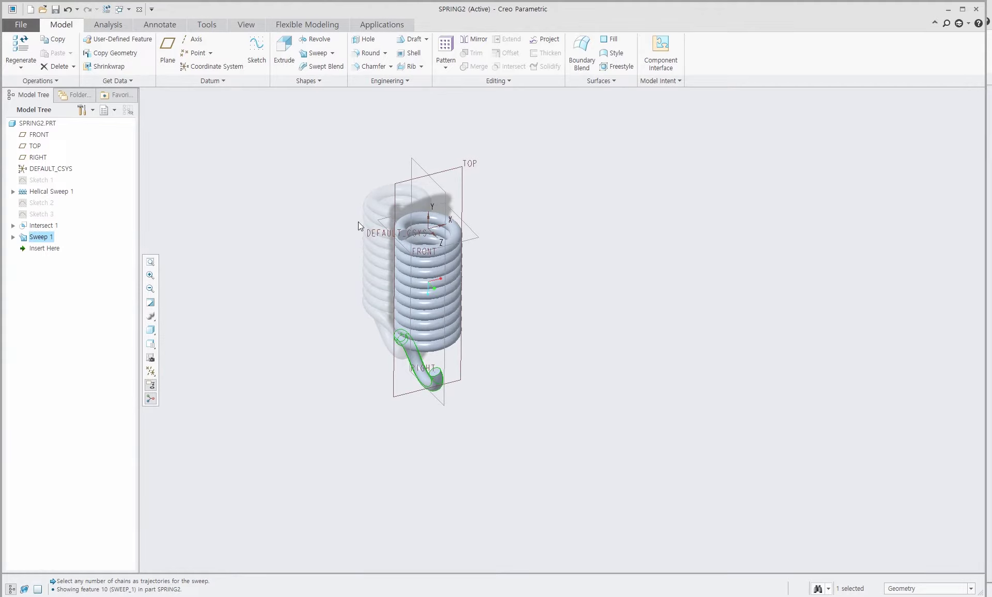
# Step: Start a new sketch on the RIGHT plane with TOP as the vertical reference
pyautogui.click(256, 49)
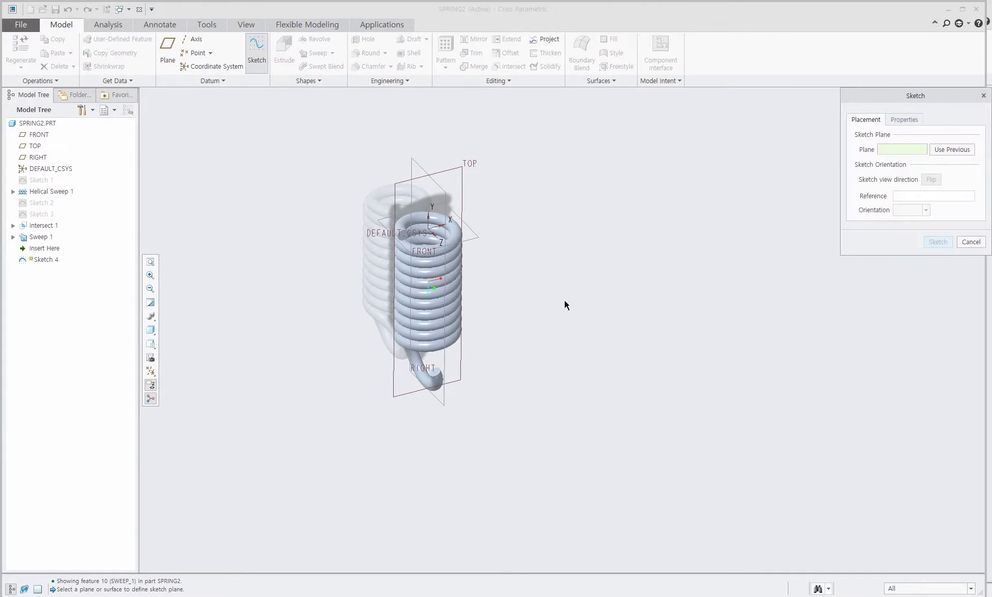
pyautogui.moveTo(566, 305); pyautogui.dragTo(455, 202, button='middle')
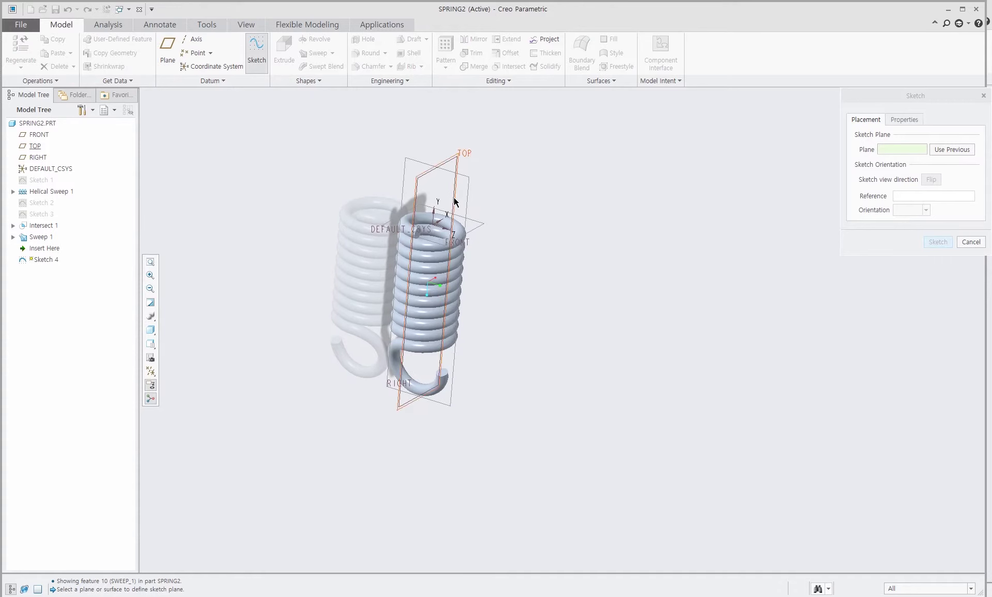
pyautogui.click(454, 201)
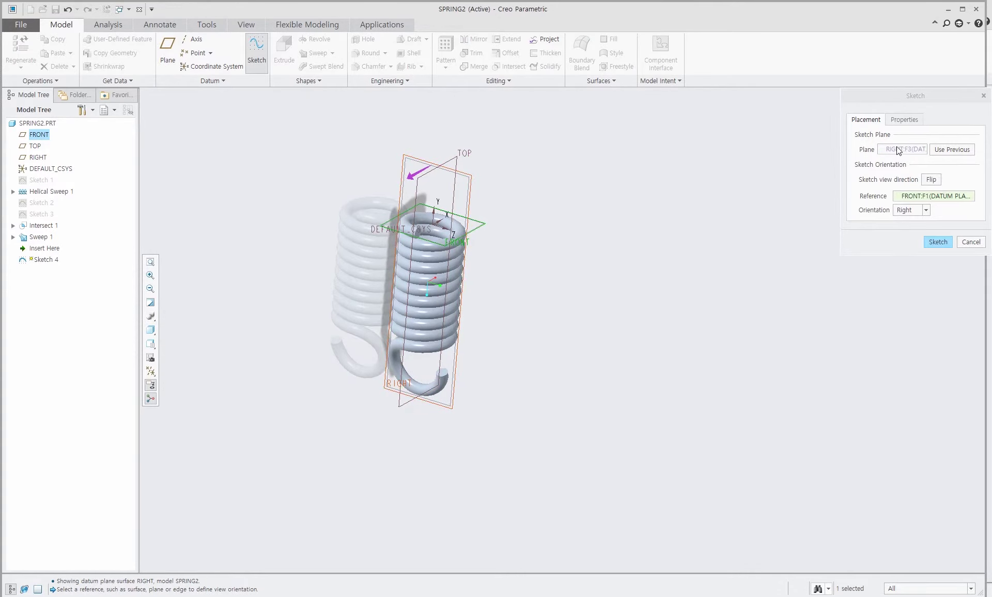
pyautogui.click(939, 241)
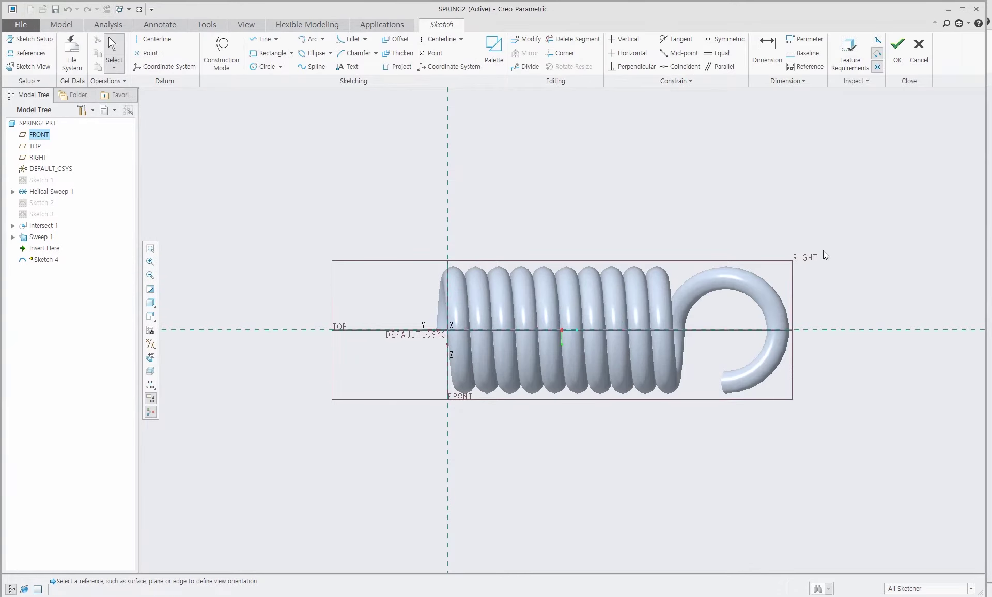
pyautogui.click(35, 81)
pyautogui.moveTo(48, 93)
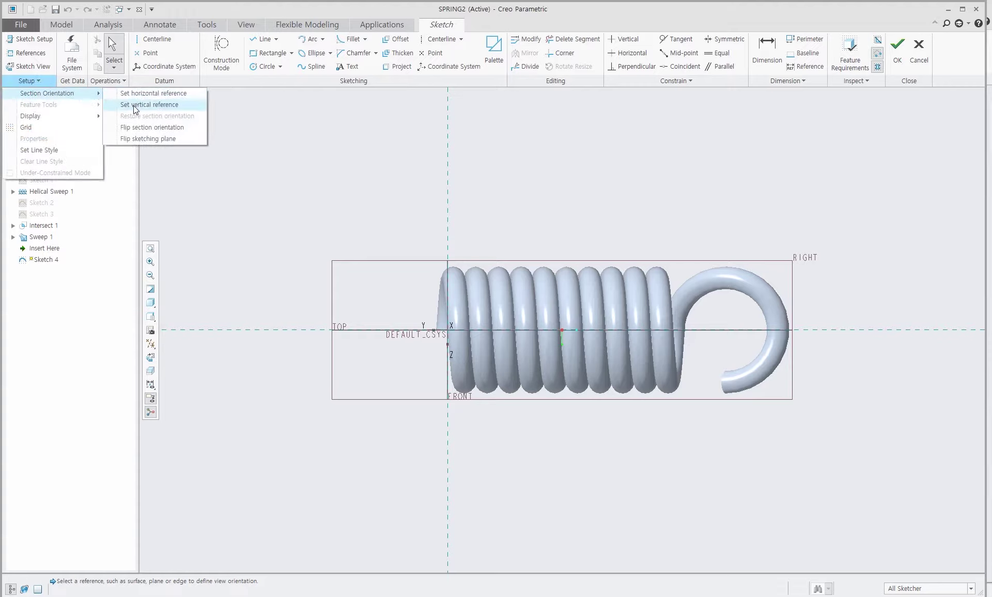
pyautogui.click(153, 106)
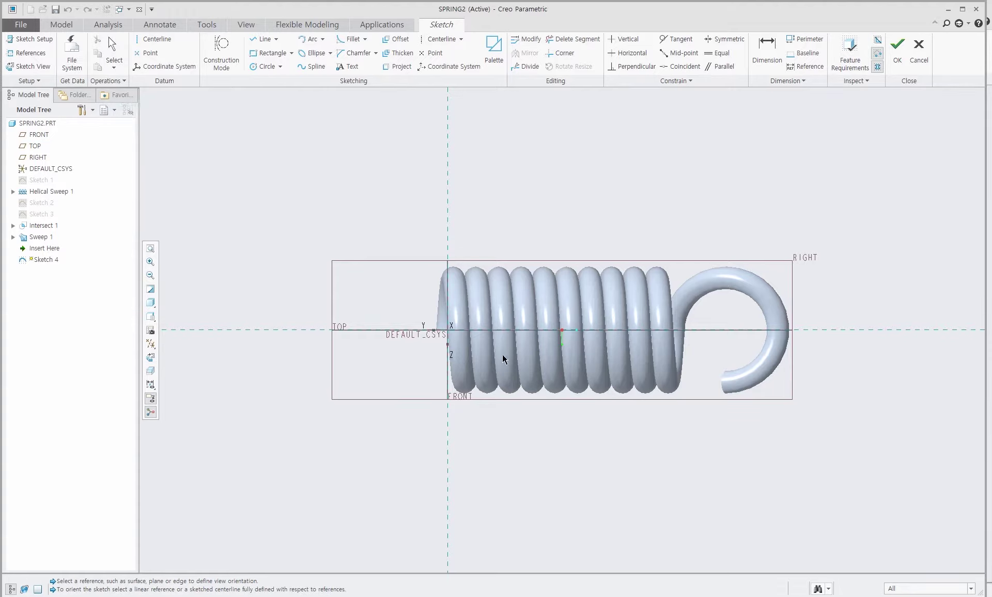
pyautogui.click(510, 330)
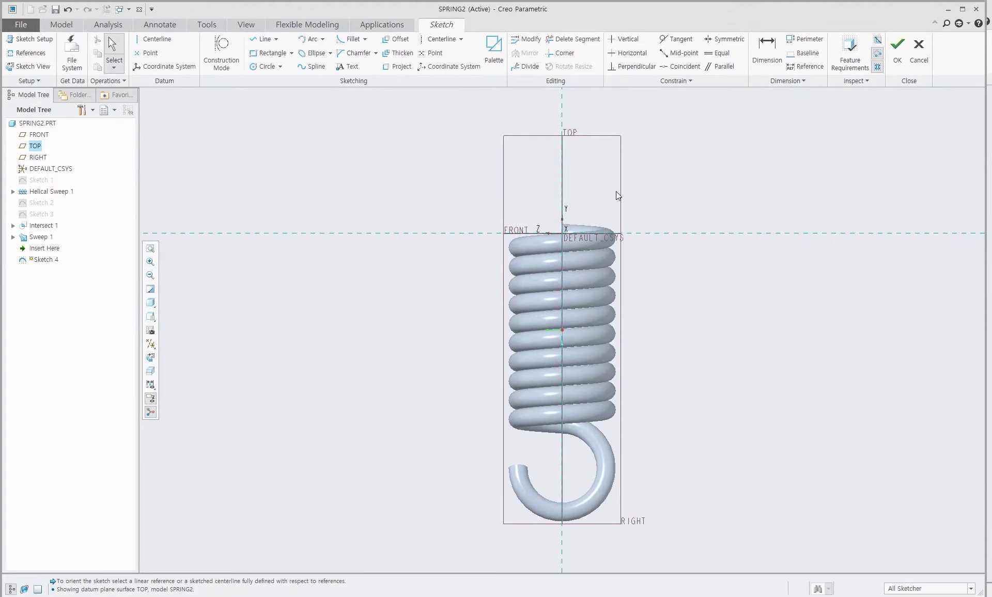
# Step: Project the coil's top end edge into the sketch
pyautogui.click(408, 67)
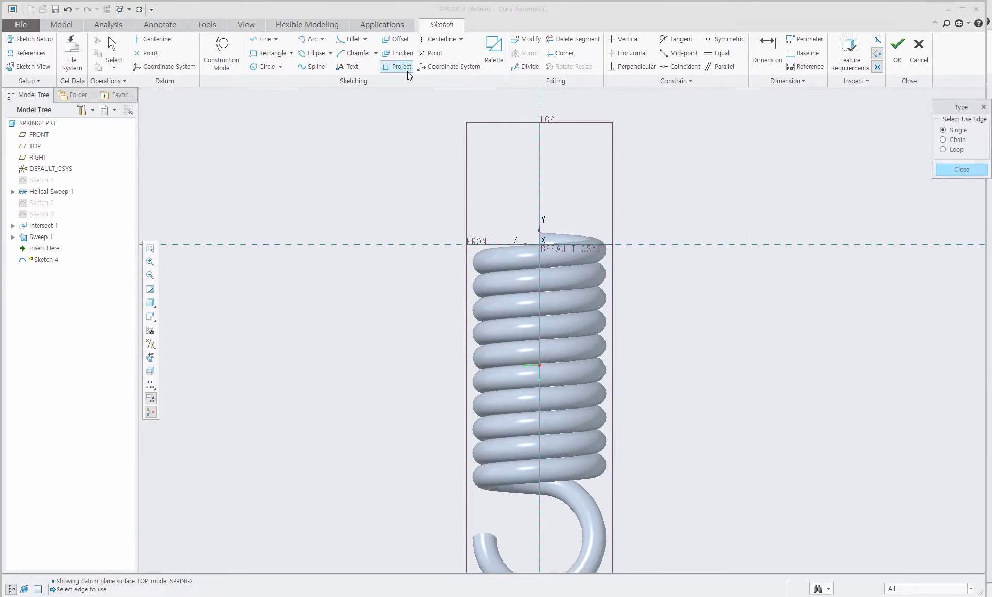
pyautogui.click(543, 240)
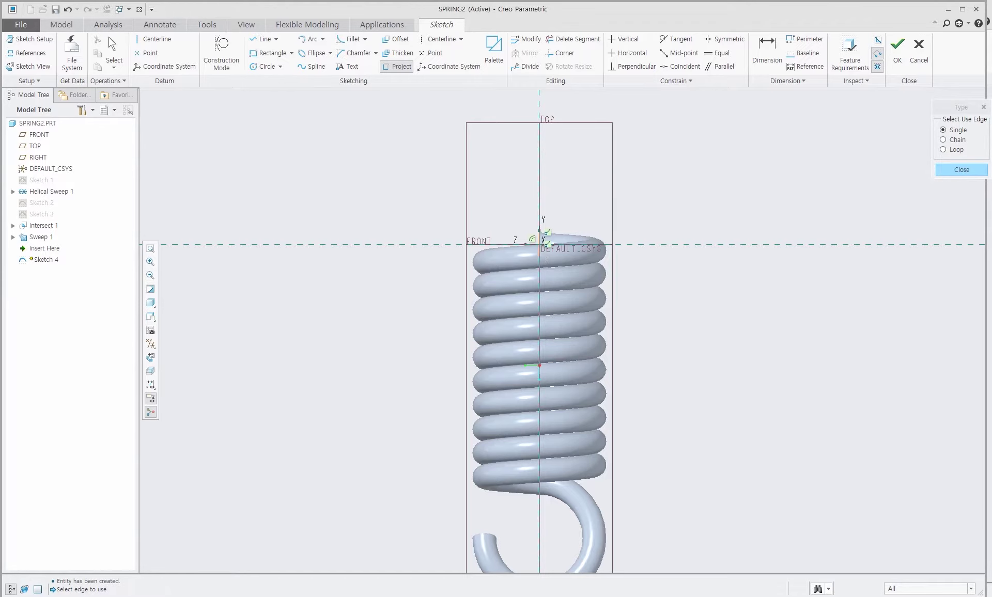
pyautogui.click(950, 171)
pyautogui.scroll(-3, 665, 230)
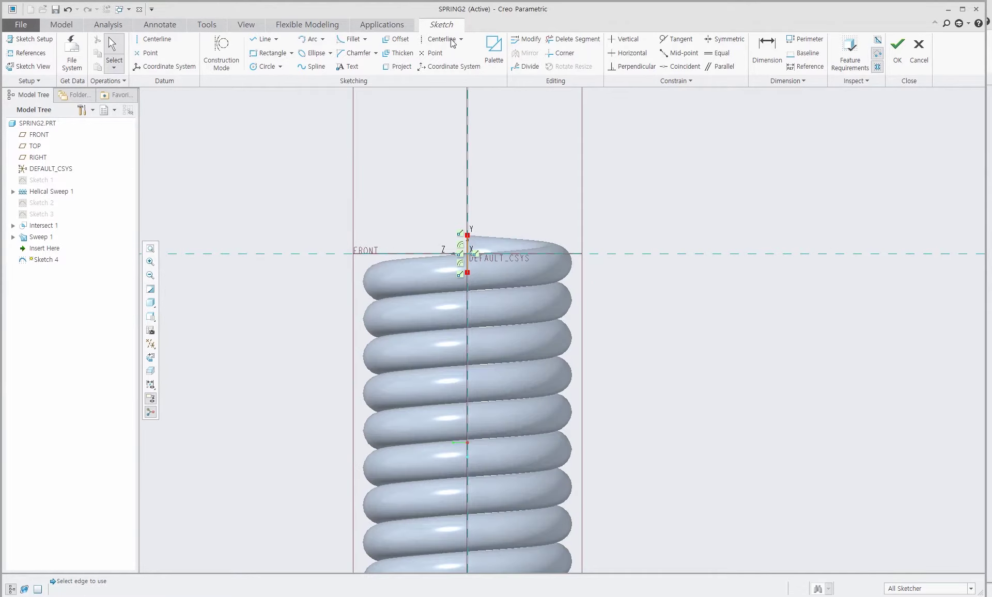
# Step: Draw a vertical line up from the coil's top end and dimension it to 30
pyautogui.click(265, 41)
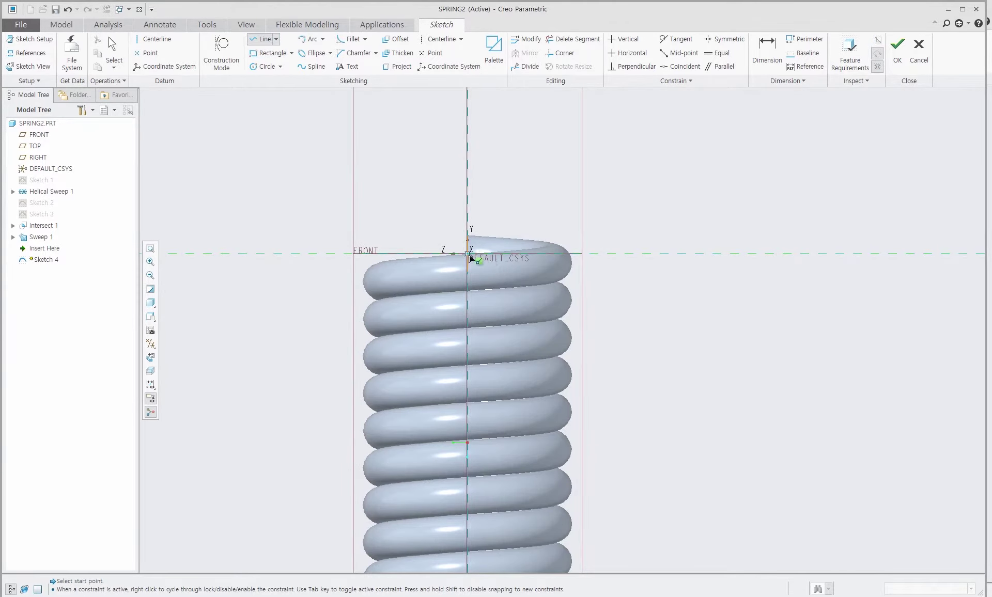
pyautogui.click(467, 238)
pyautogui.click(468, 122)
pyautogui.middleClick(501, 149)
pyautogui.middleClick(494, 174)
pyautogui.doubleClick(459, 200)
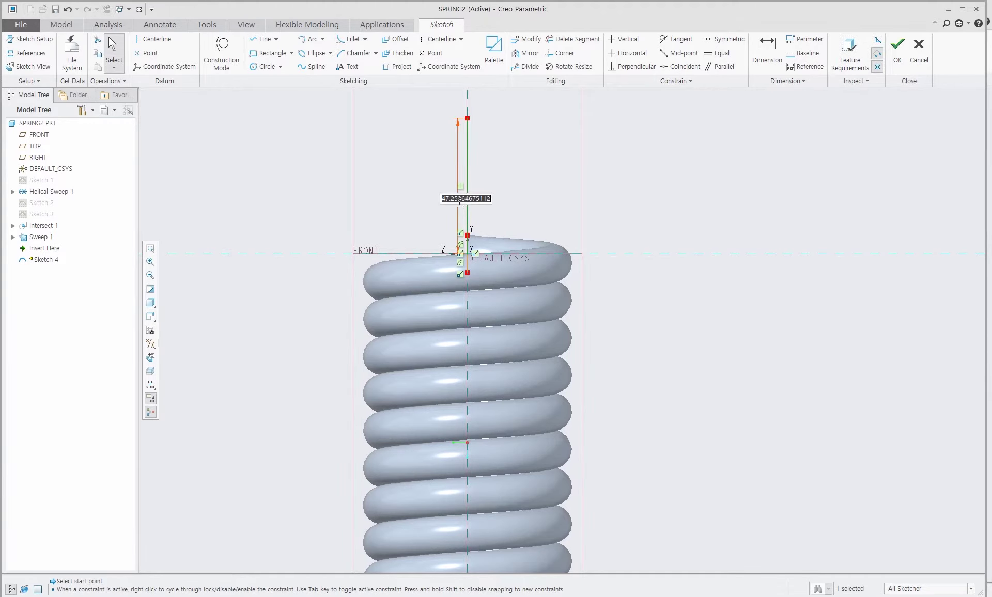
pyautogui.write('30')
pyautogui.press('Return')
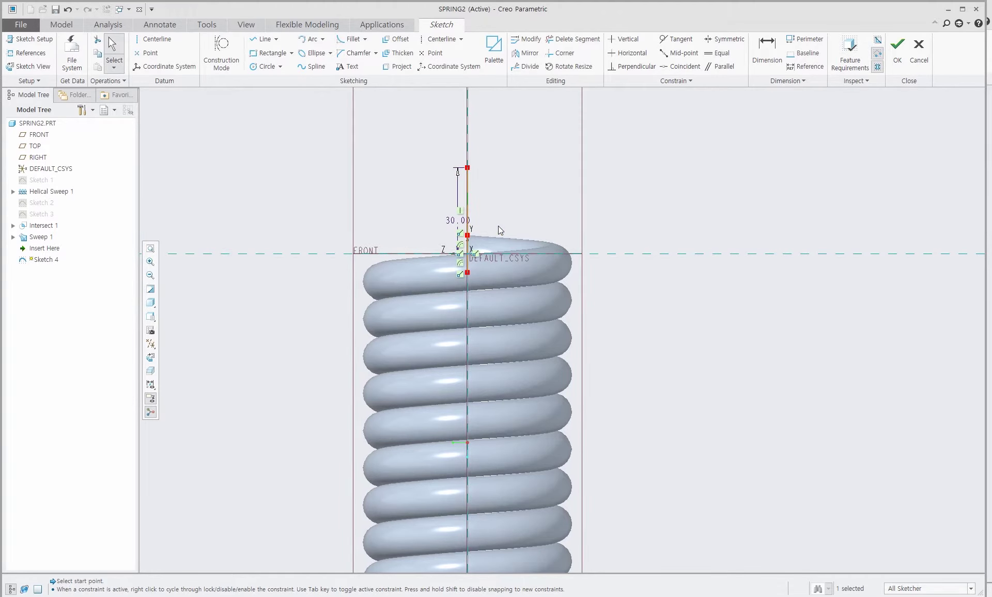
# Step: Add a circle centred on the line's top reaching the coil, plus a horizontal line from its centre
pyautogui.click(264, 67)
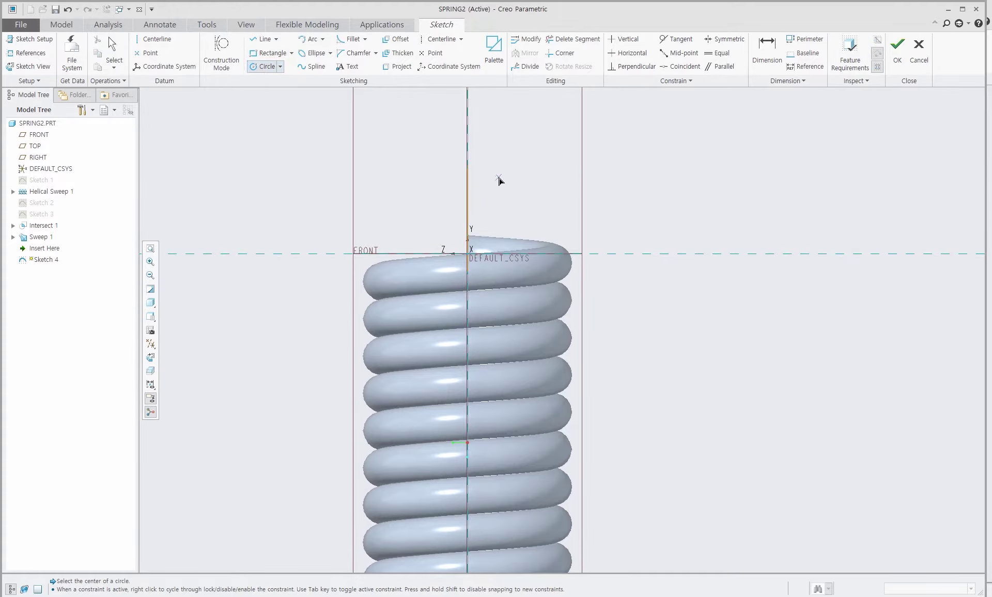
pyautogui.click(468, 168)
pyautogui.click(467, 254)
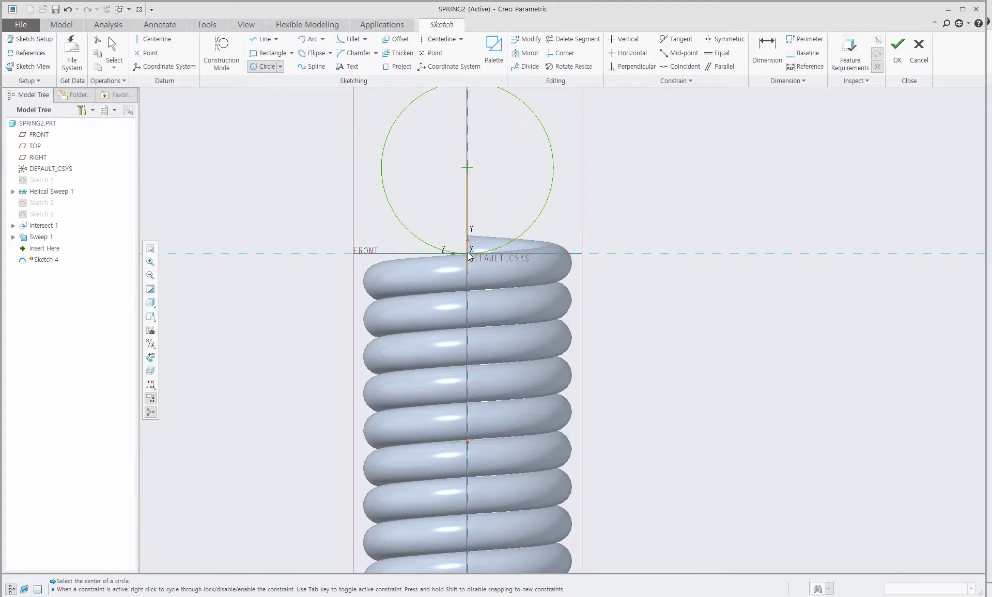
pyautogui.middleClick(640, 180)
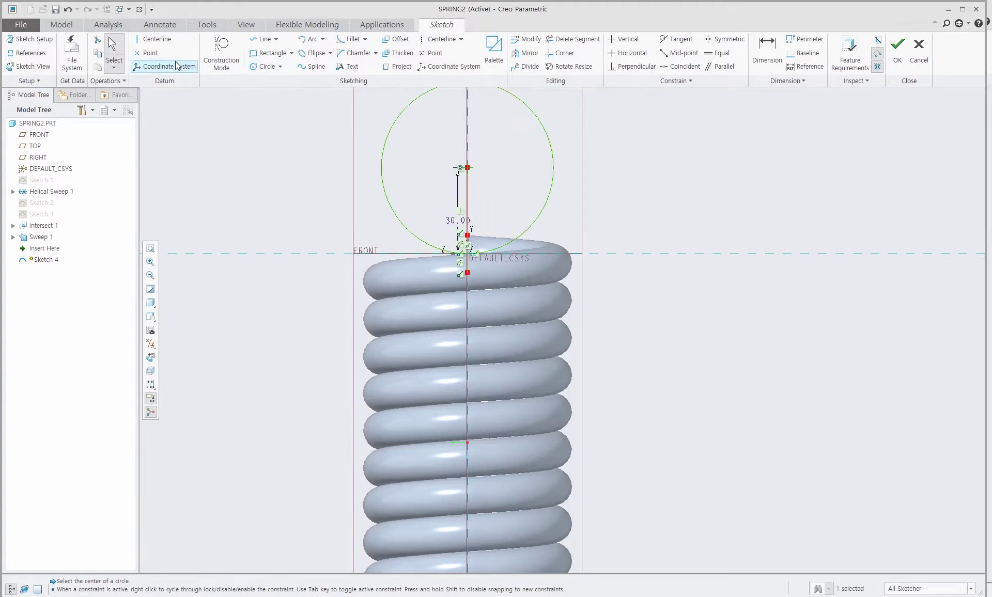
pyautogui.click(263, 39)
pyautogui.click(468, 168)
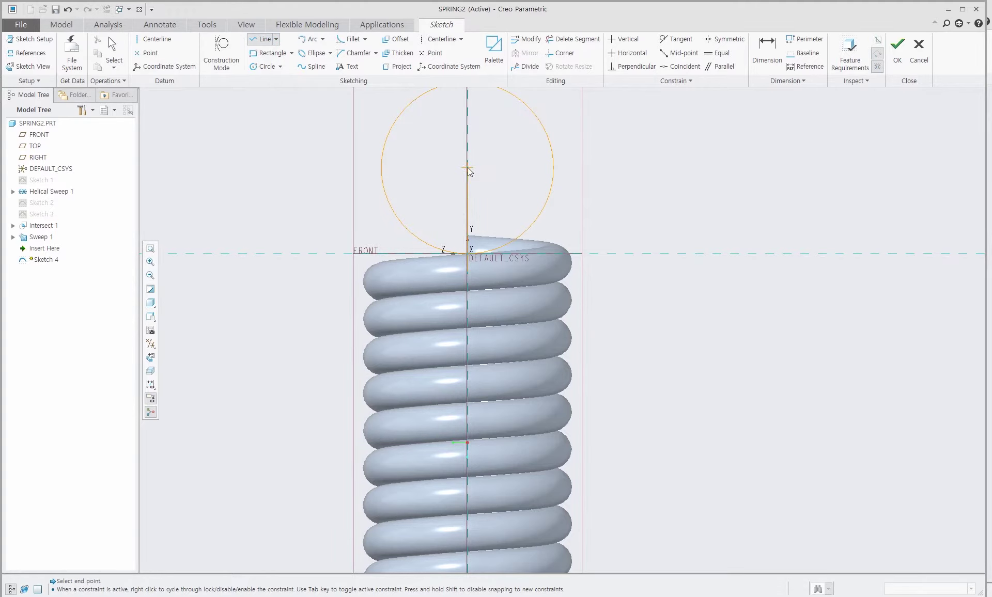
pyautogui.click(665, 168)
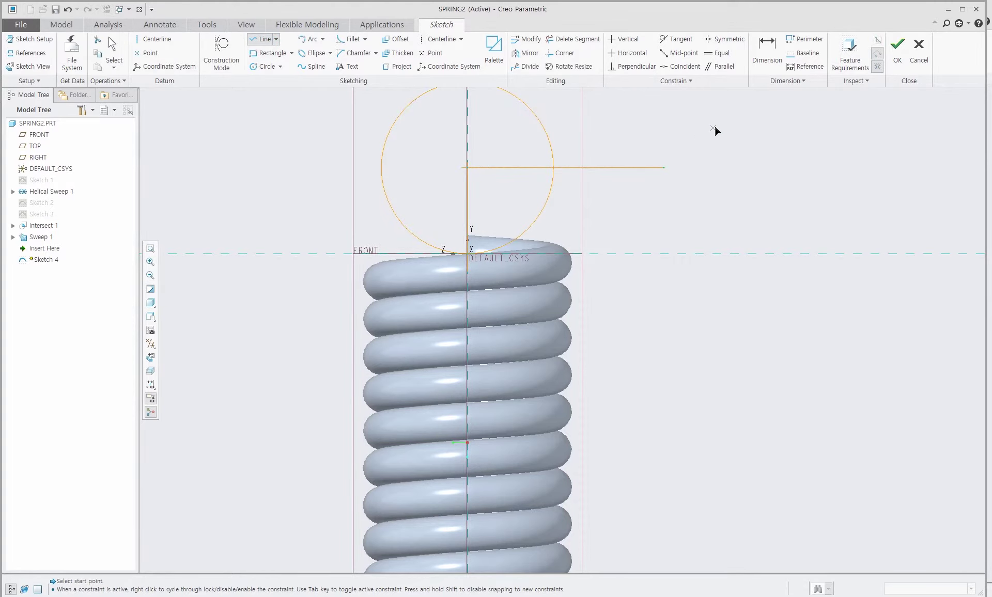
pyautogui.middleClick(713, 128)
# Step: Trim the circle's right half, the horizontal line and upper vertical segment, then accept Sketch 4
pyautogui.click(584, 41)
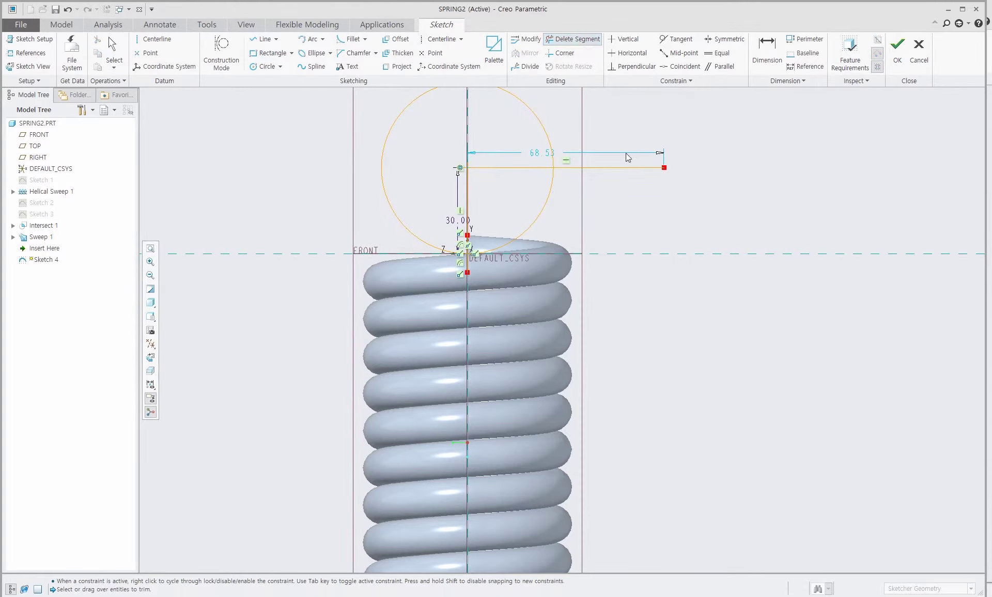
pyautogui.moveTo(562, 220); pyautogui.dragTo(525, 202)
pyautogui.moveTo(512, 158); pyautogui.dragTo(517, 155)
pyautogui.scroll(4, 506, 219)
pyautogui.moveTo(505, 219); pyautogui.dragTo(435, 191)
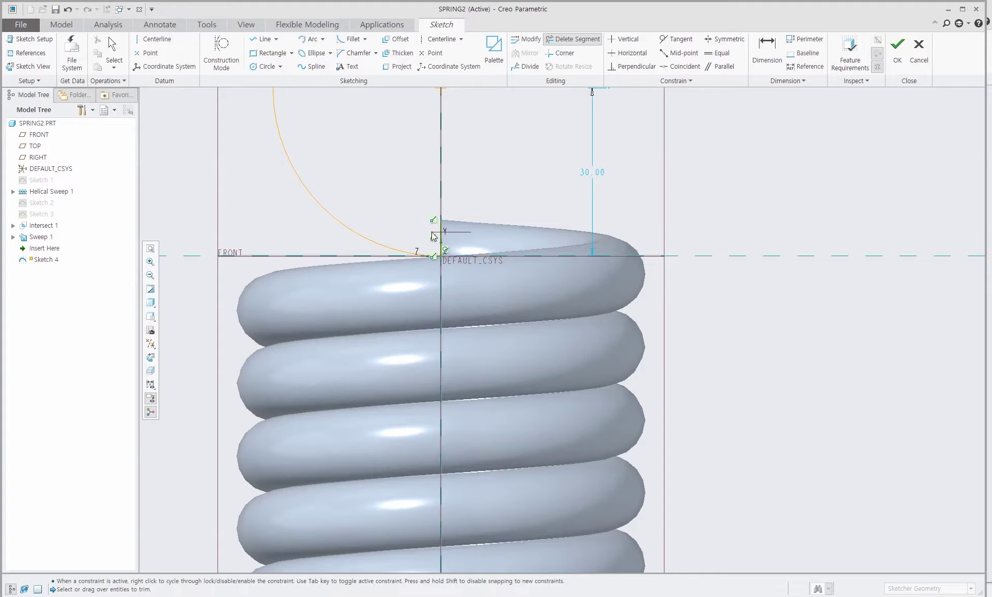
pyautogui.scroll(-7, 495, 252)
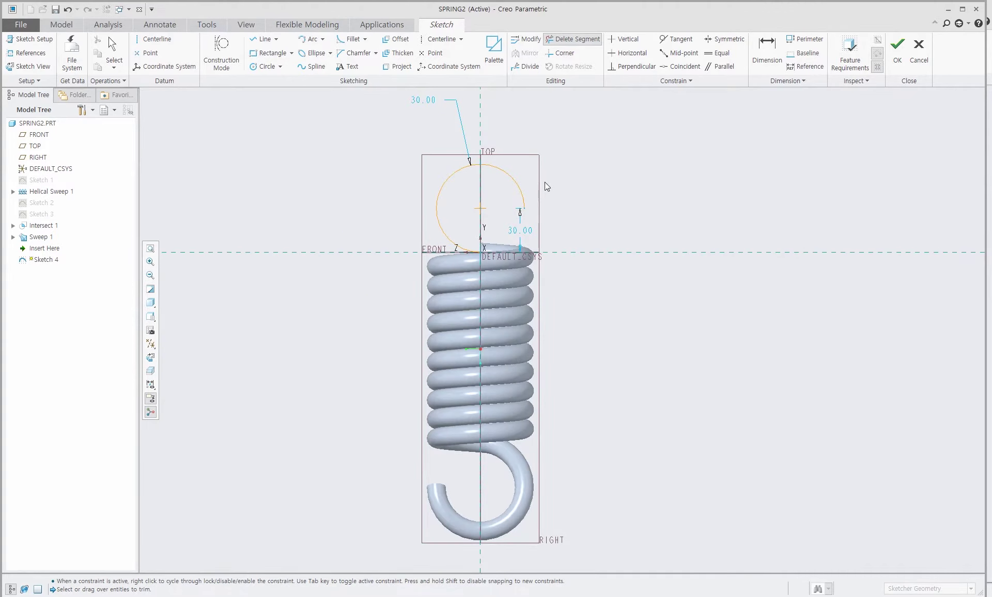
pyautogui.click(897, 45)
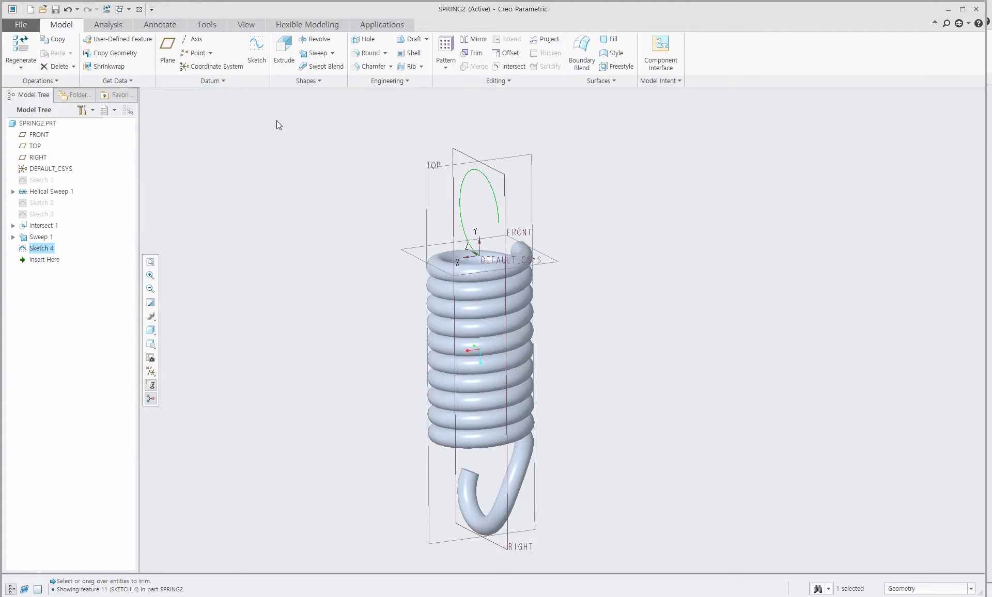
# Step: Start a new sketch on the TOP plane and project the coil end's circular edge
pyautogui.click(256, 50)
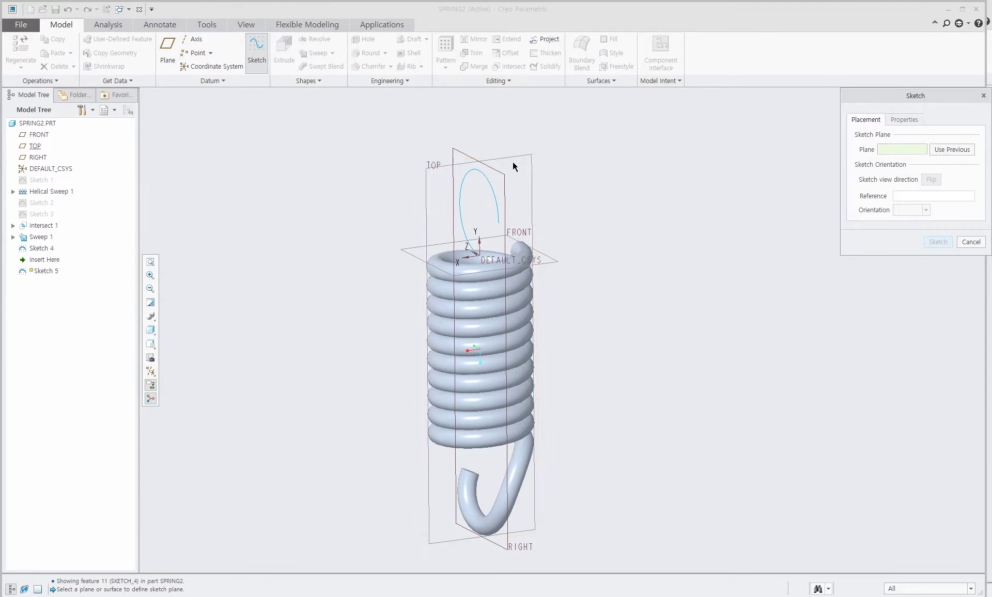
pyautogui.moveTo(551, 292)
pyautogui.mouseDown(button='middle')
pyautogui.moveTo(561, 350)
pyautogui.moveTo(607, 310)
pyautogui.mouseUp(button='middle')
pyautogui.click(610, 240)
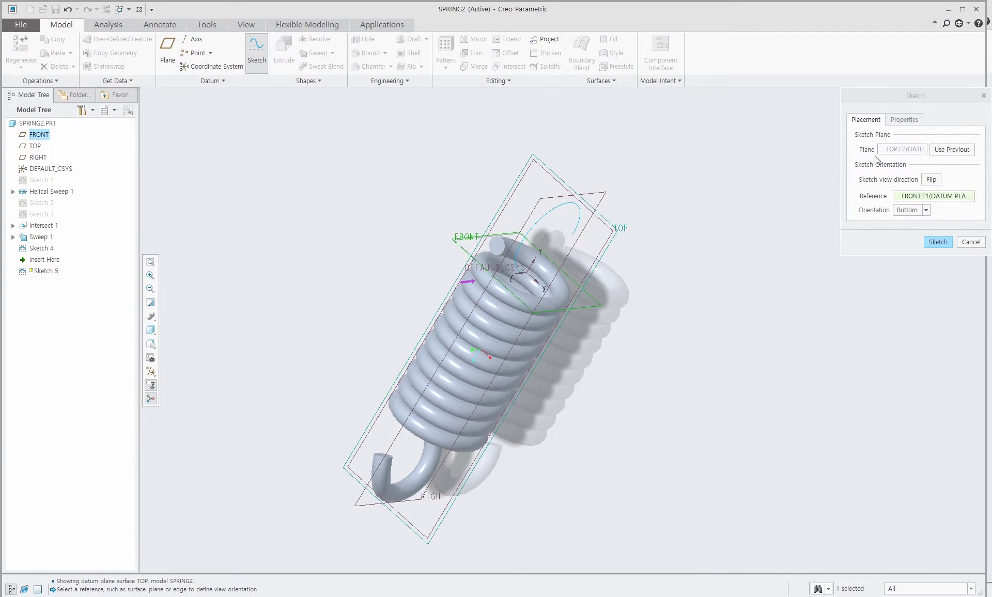
pyautogui.click(944, 243)
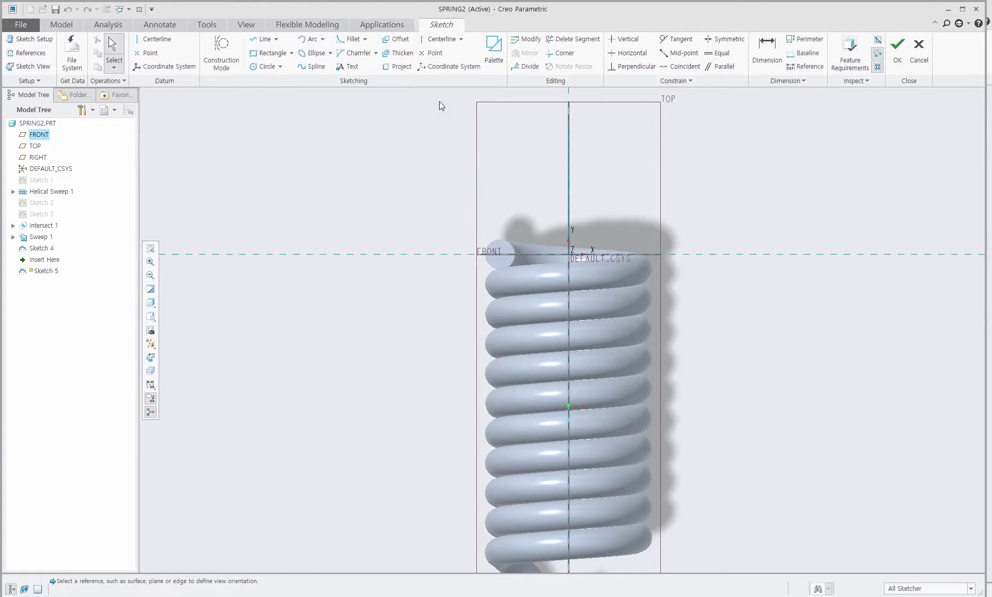
pyautogui.click(398, 67)
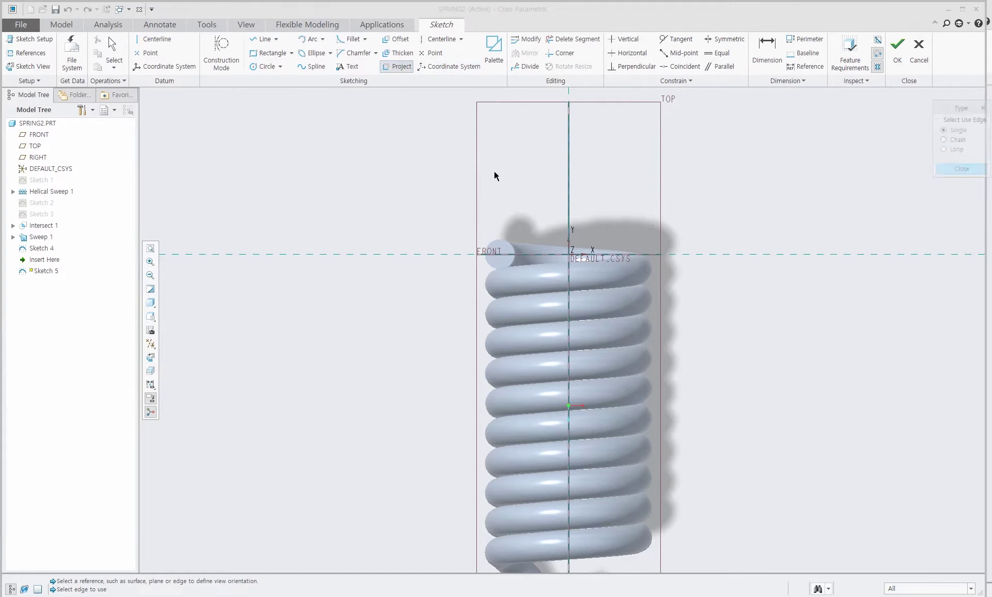
pyautogui.click(507, 241)
pyautogui.click(961, 169)
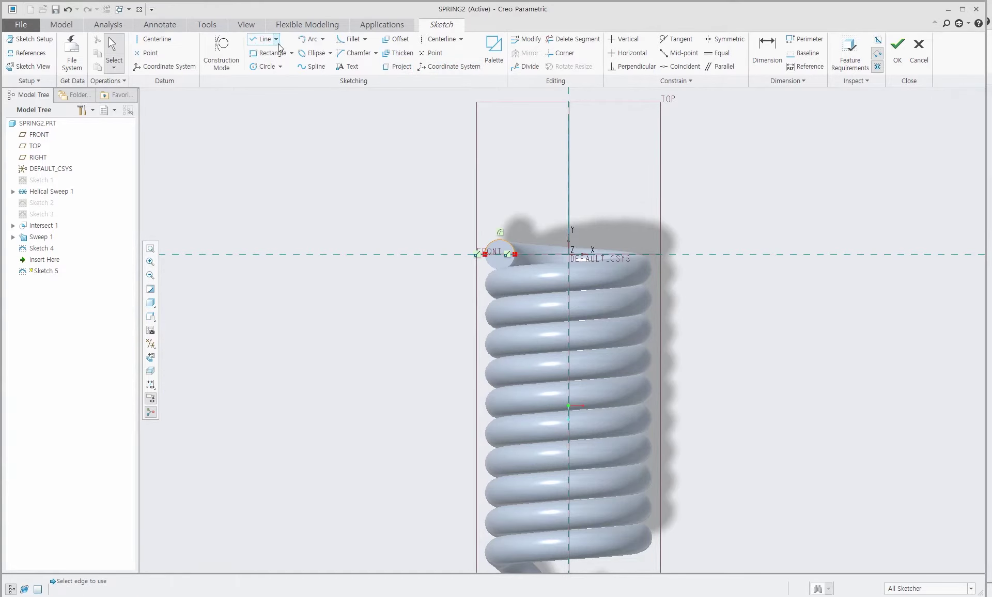
# Step: Draw a line across the diameter of the projected end circle
pyautogui.click(261, 39)
pyautogui.click(486, 256)
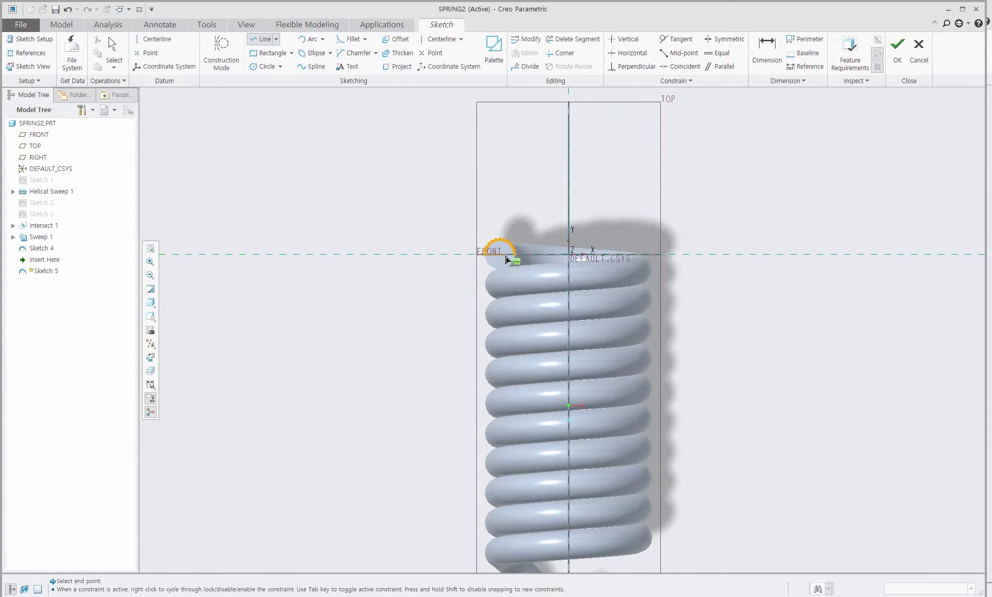
pyautogui.click(516, 256)
pyautogui.middleClick(534, 196)
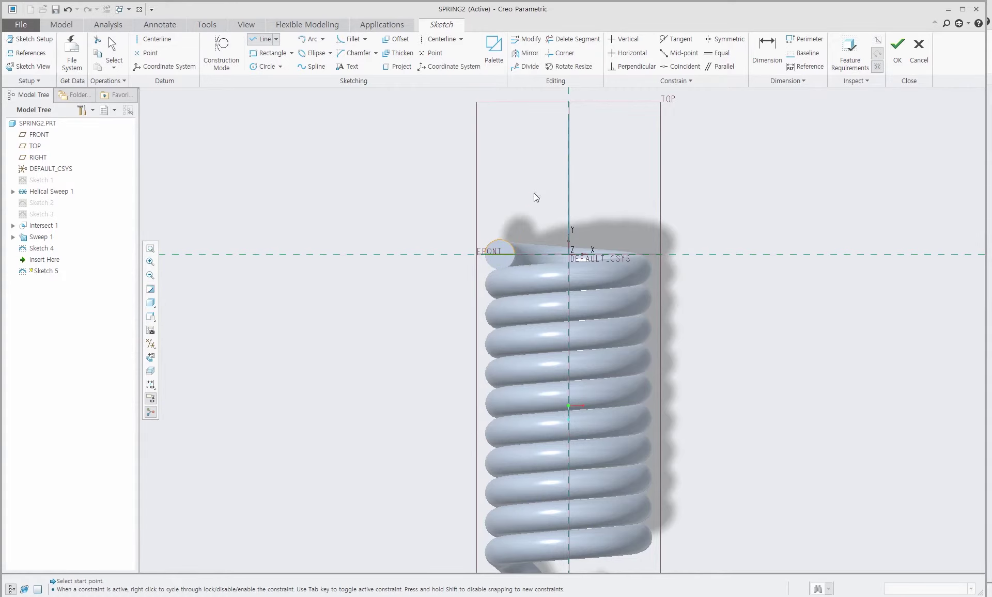
pyautogui.scroll(-3, 534, 199)
pyautogui.scroll(4, 499, 304)
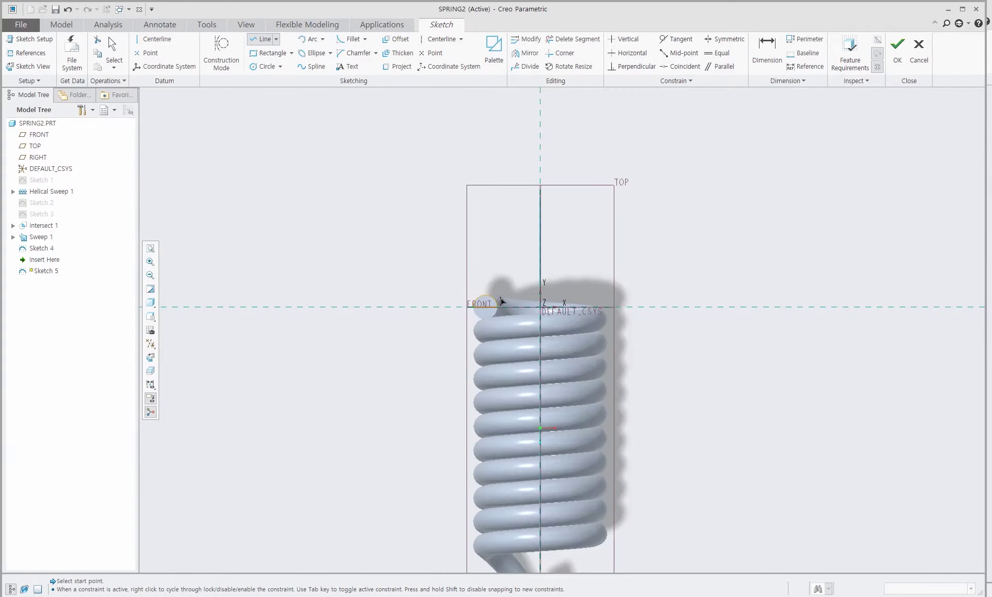
# Step: Try several arcs between the coil end and the axis top, cancelling each unfinished one
pyautogui.click(309, 39)
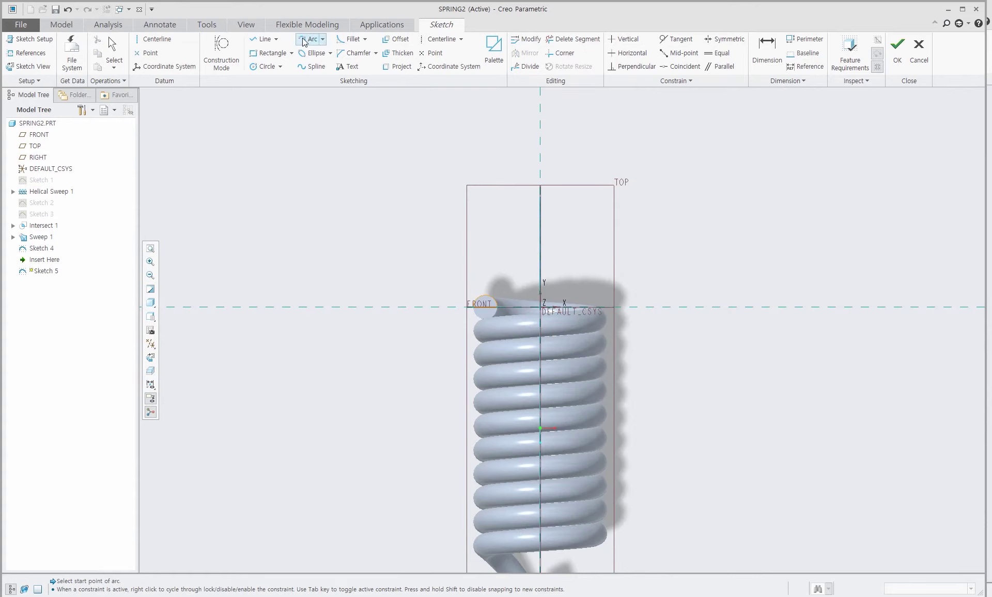
pyautogui.click(486, 308)
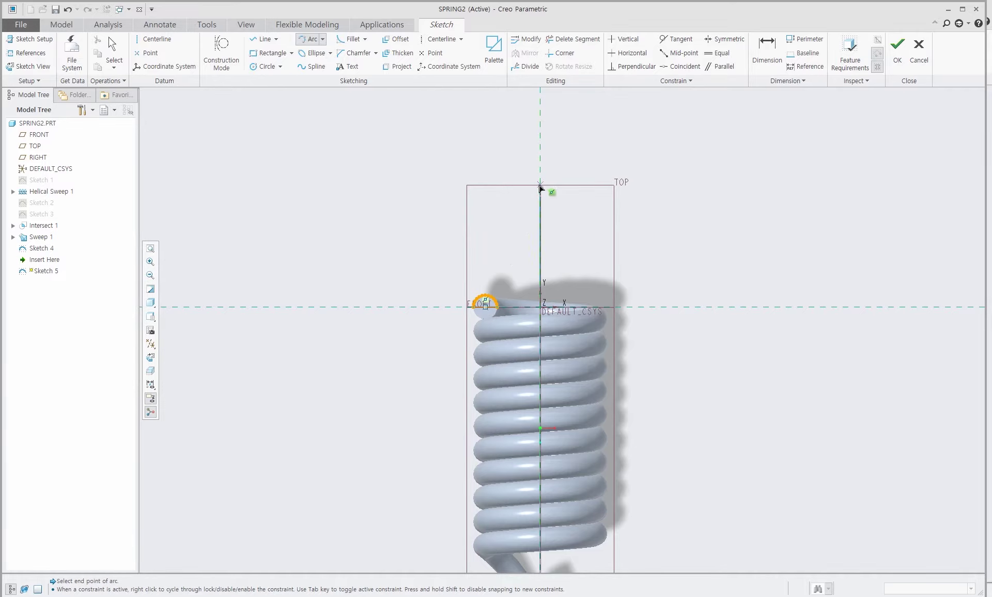
pyautogui.middleClick(478, 219)
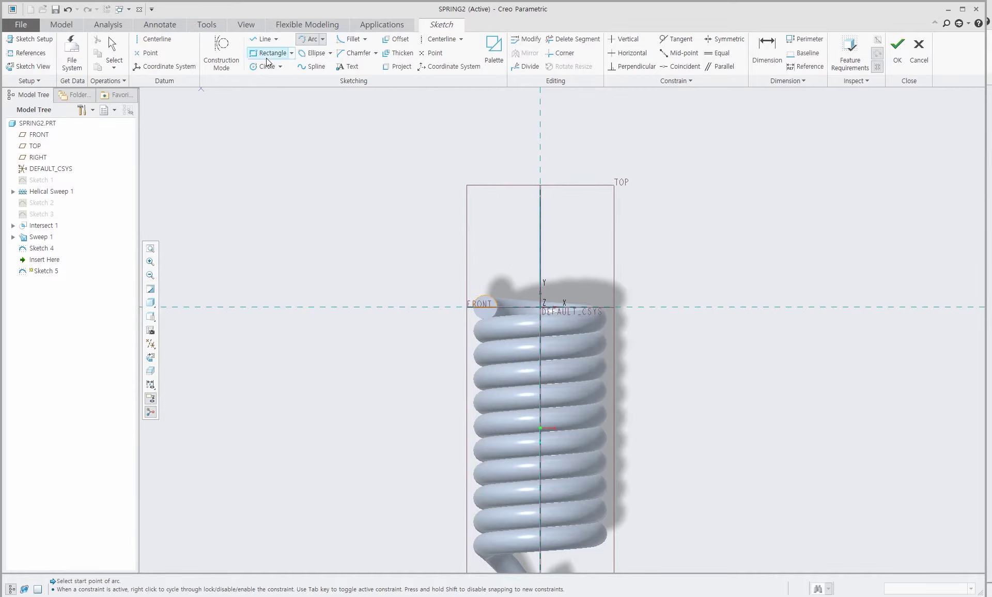
pyautogui.click(542, 198)
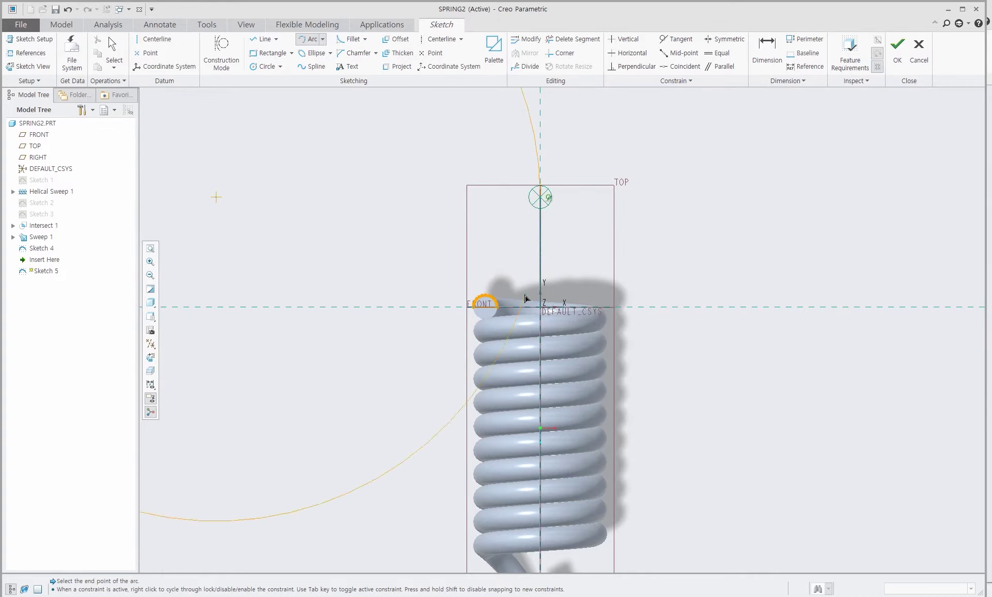
pyautogui.click(484, 304)
pyautogui.middleClick(519, 280)
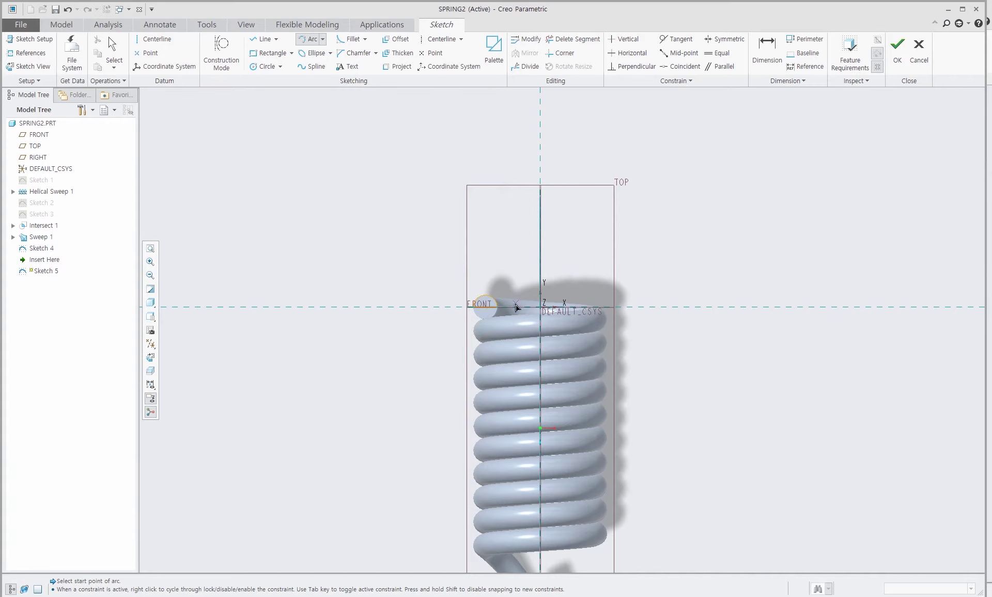
pyautogui.click(488, 310)
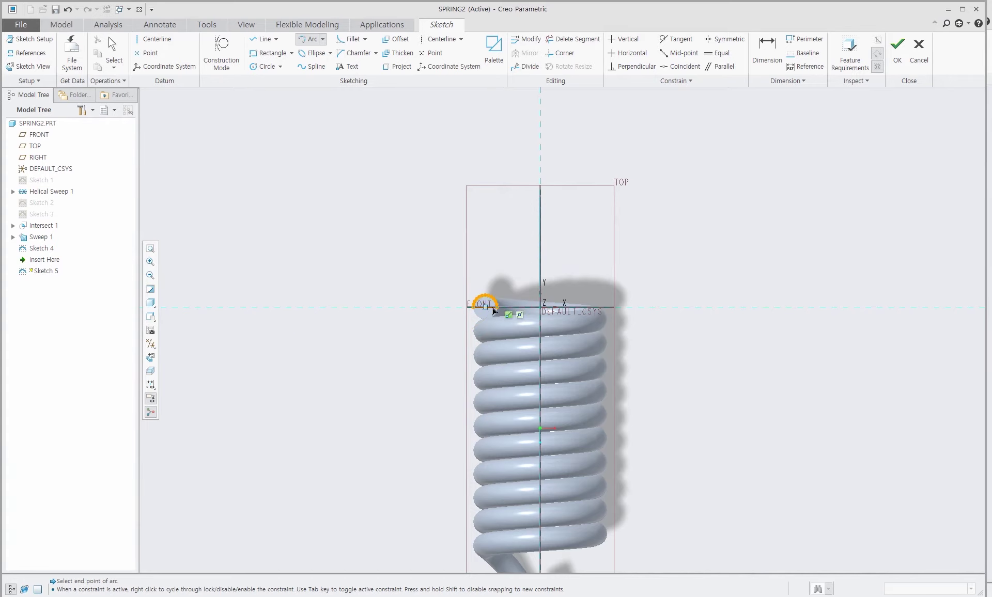
pyautogui.click(544, 197)
pyautogui.middleClick(566, 244)
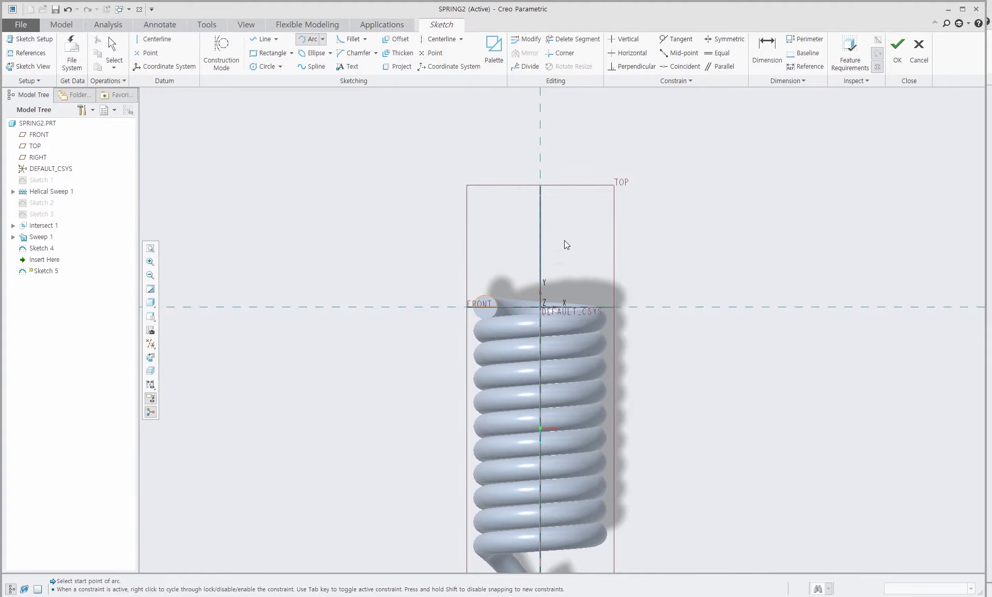
# Step: Draw two arcs from the axis top to the coil end, undoing each misshapen result
pyautogui.click(541, 197)
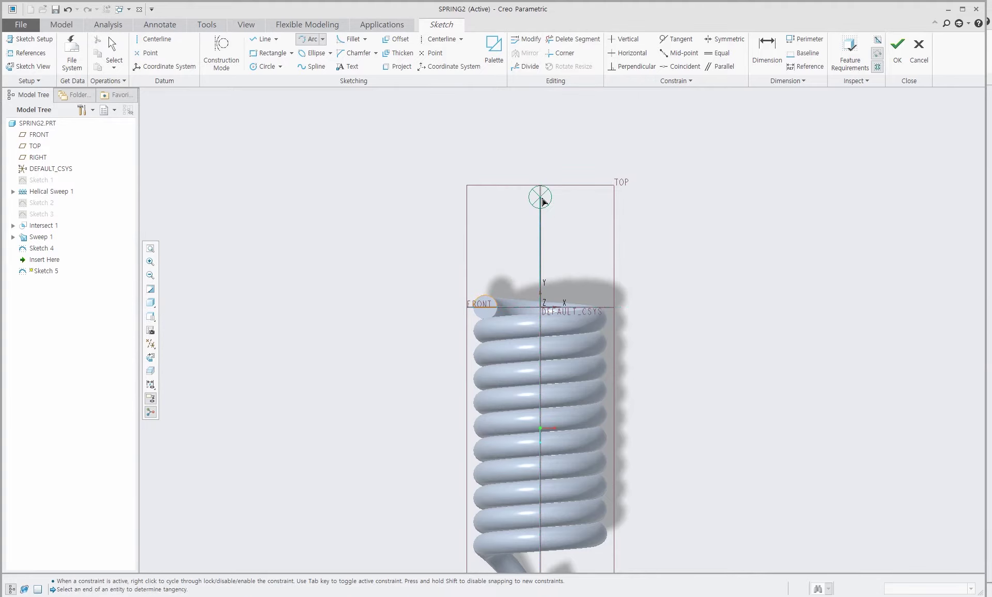
pyautogui.click(485, 307)
pyautogui.middleClick(447, 241)
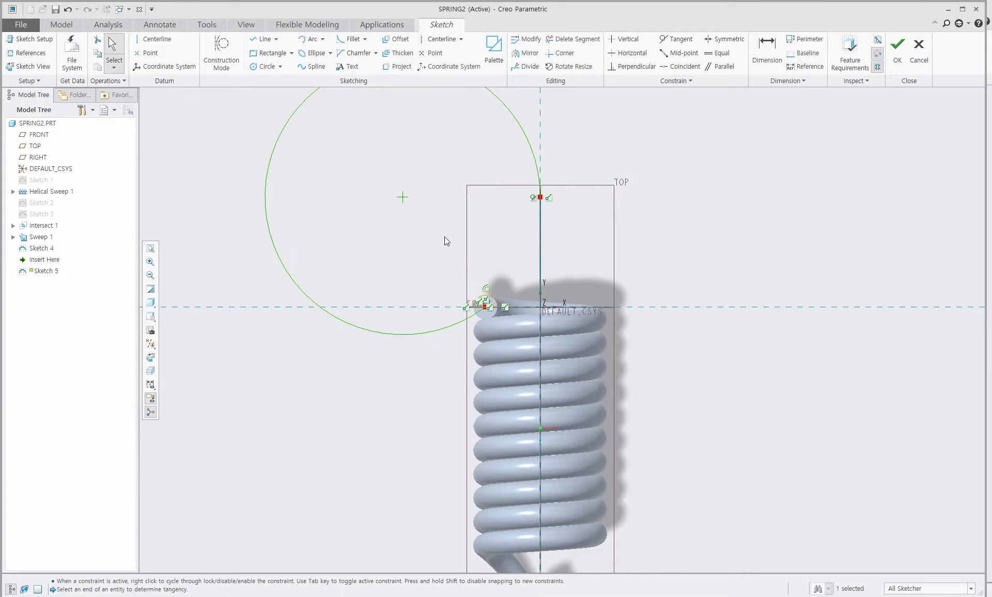
pyautogui.click(68, 10)
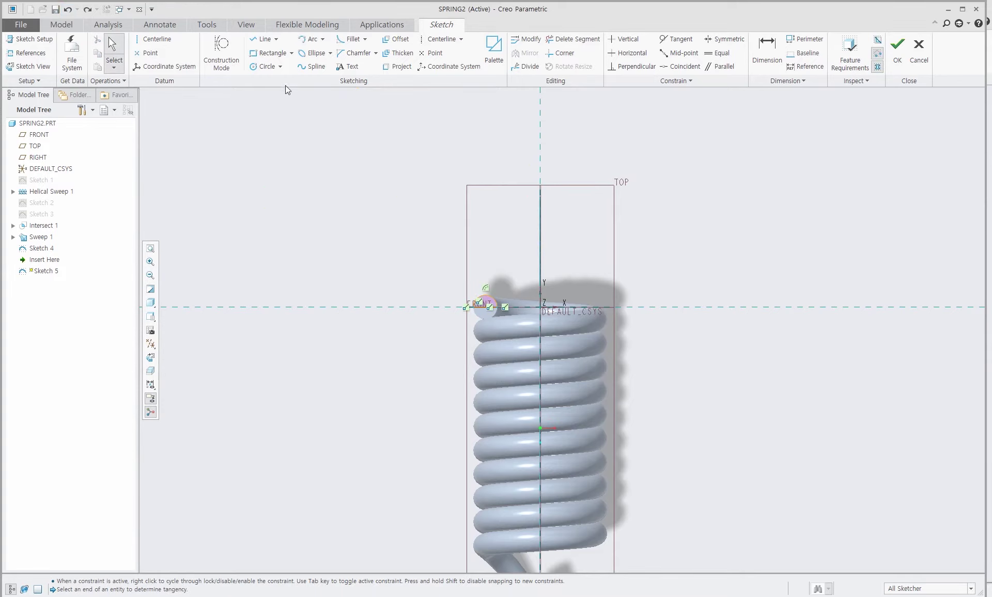
pyautogui.click(310, 39)
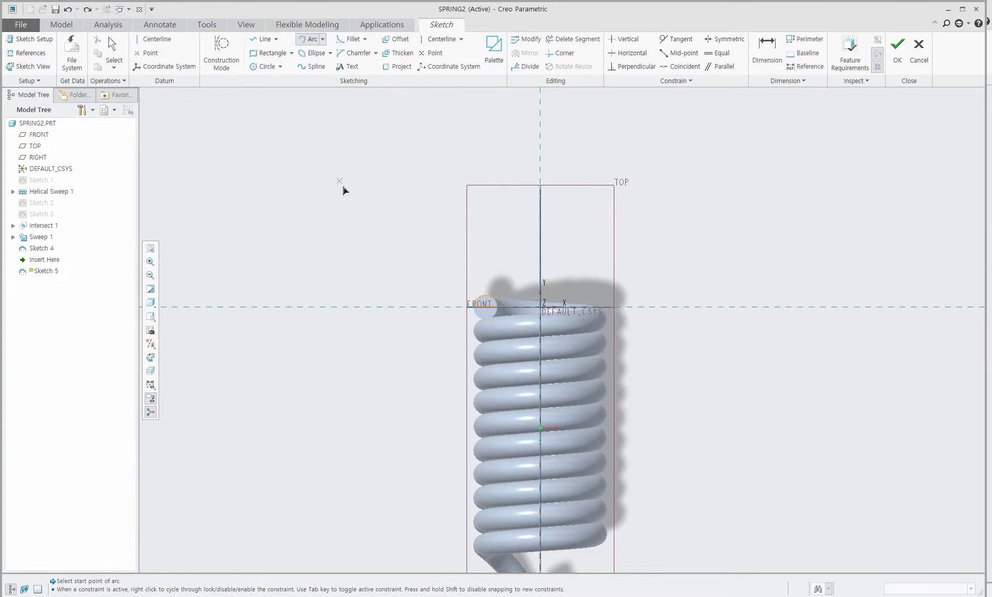
pyautogui.click(540, 198)
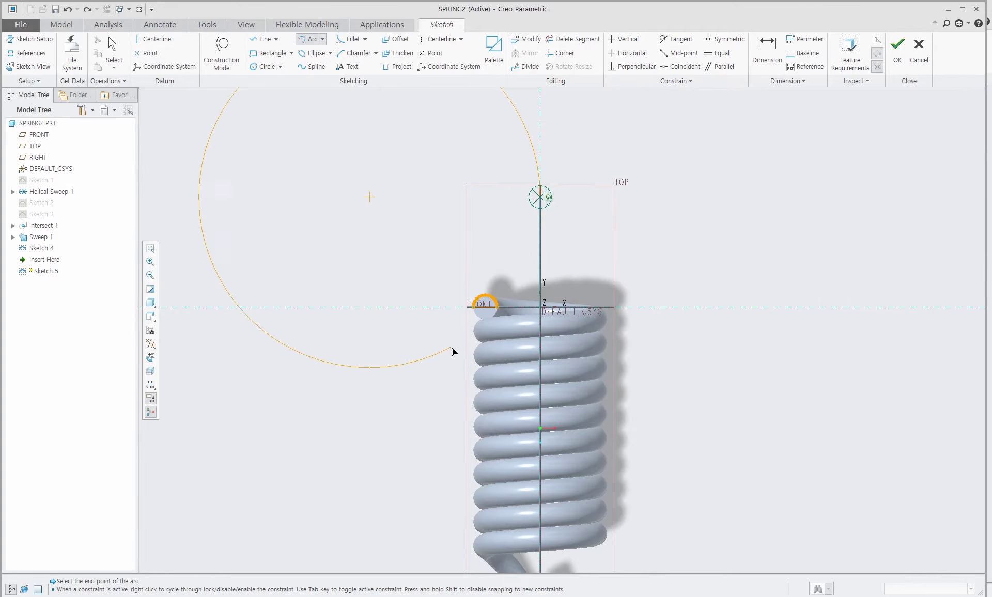
pyautogui.click(483, 306)
pyautogui.middleClick(379, 160)
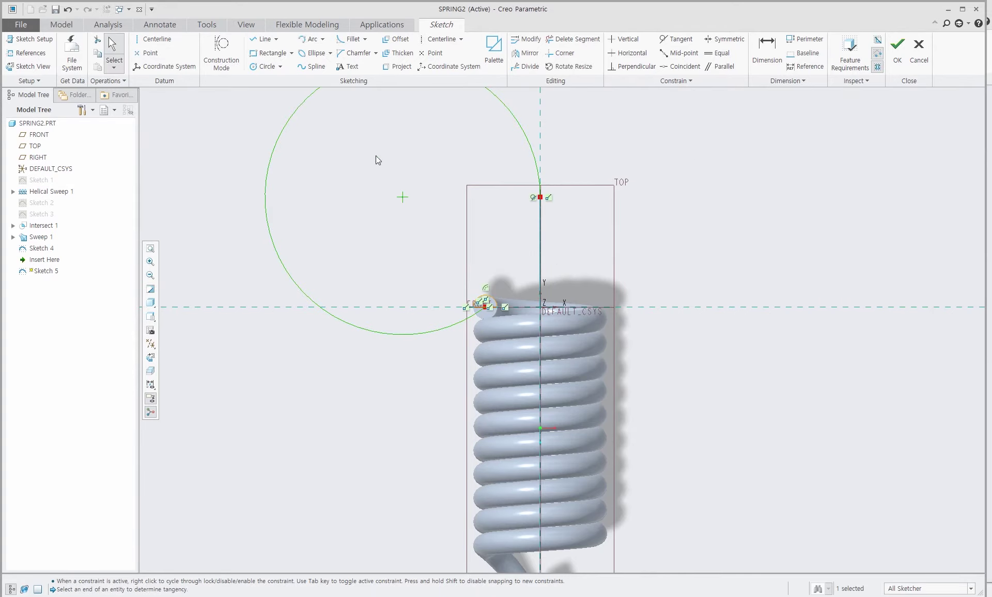
pyautogui.click(66, 10)
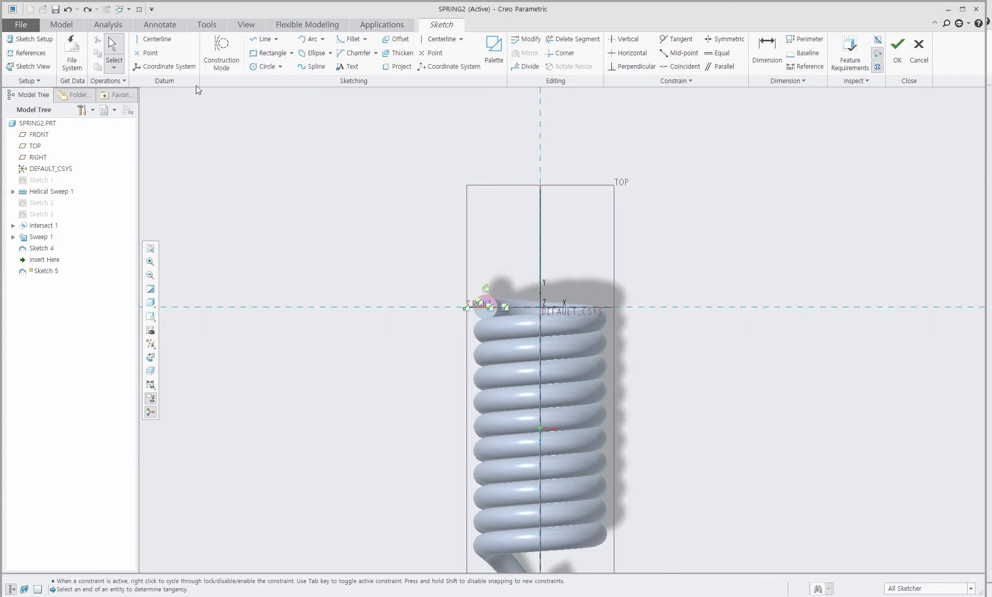
# Step: Draw the final arc from the centerline top to the coil's end circle and accept Sketch 5
pyautogui.click(310, 39)
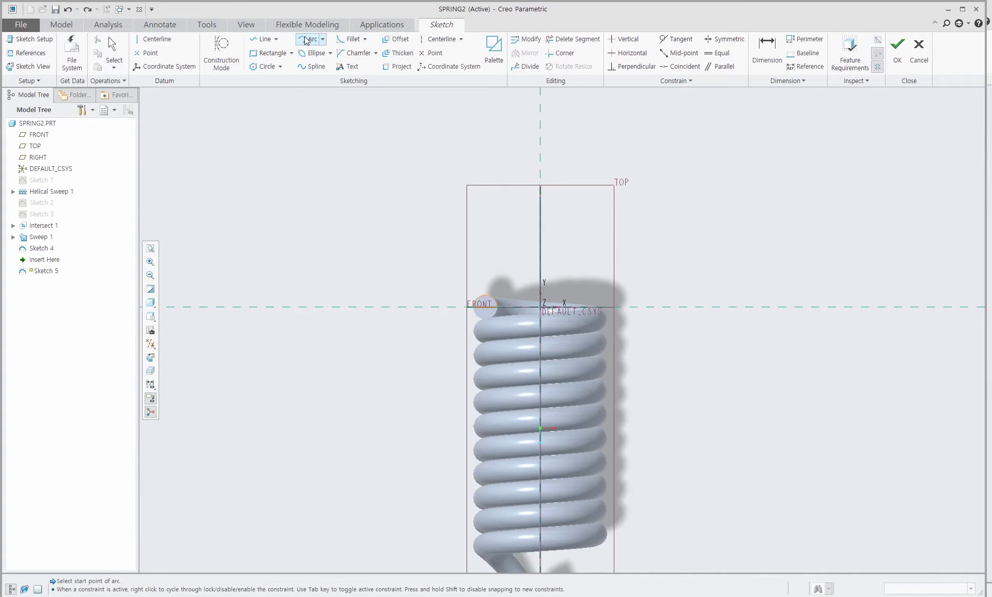
pyautogui.click(546, 202)
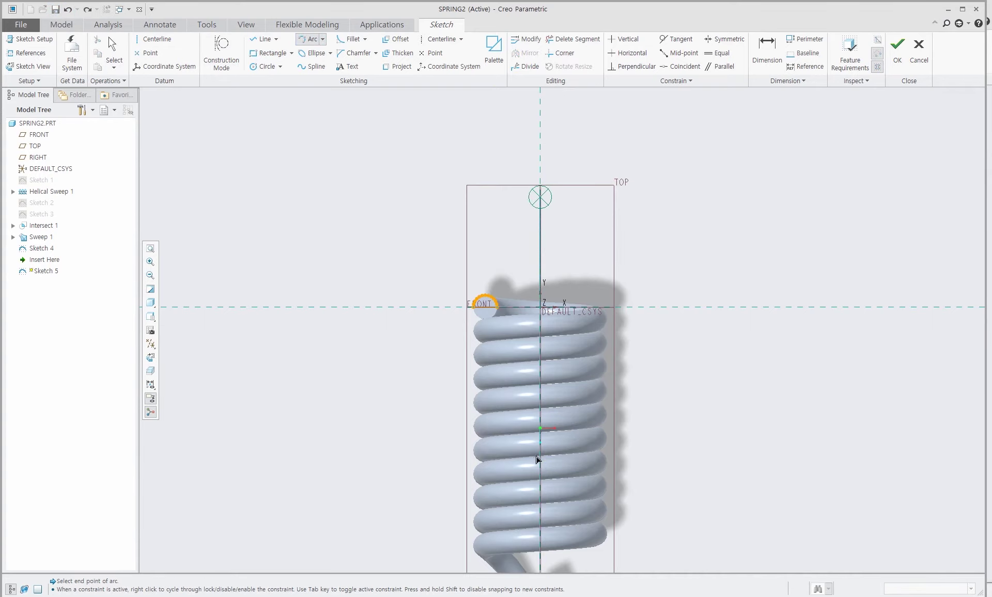
pyautogui.click(486, 306)
pyautogui.click(532, 243)
pyautogui.middleClick(687, 203)
pyautogui.click(890, 50)
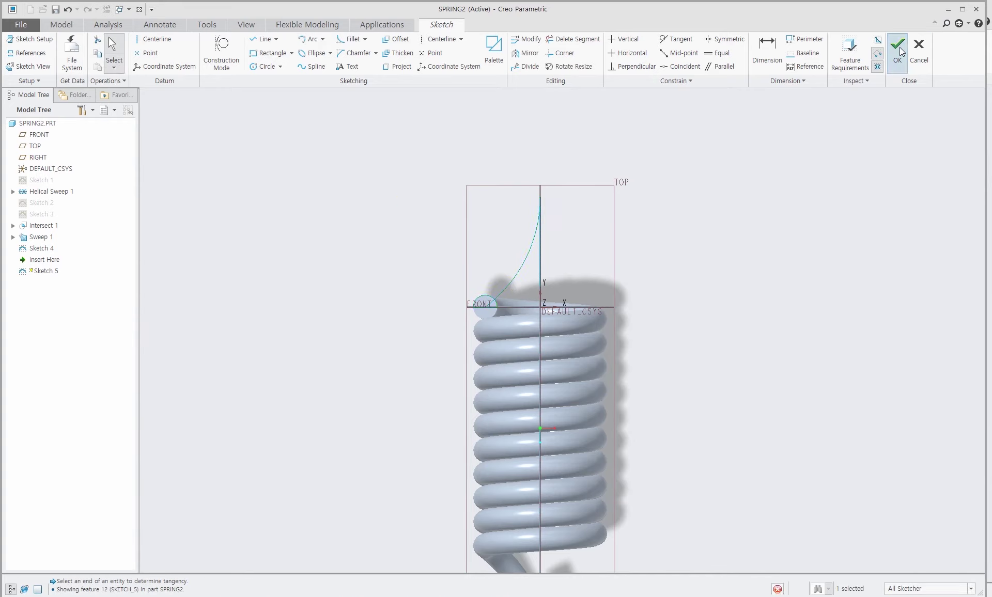
# Step: Intersect Sketch 4 and Sketch 5 into the upper hook curve Intersect 2, then start a sweep
pyautogui.moveTo(644, 345)
pyautogui.mouseDown(button='middle')
pyautogui.moveTo(707, 345)
pyautogui.moveTo(650, 153)
pyautogui.mouseUp(button='middle')
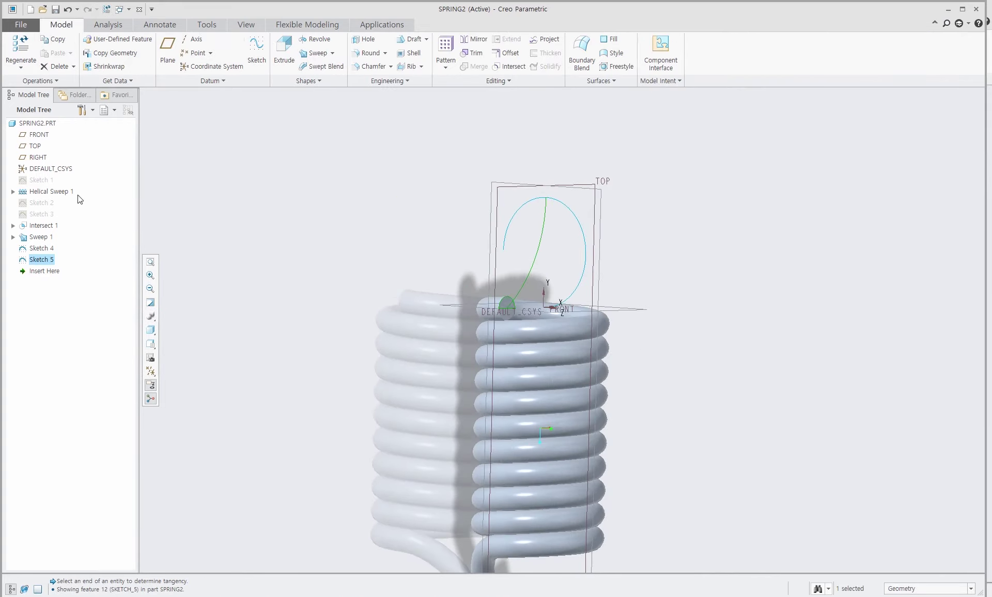
pyautogui.keyDown('ctrl'); pyautogui.click(41, 248); pyautogui.keyUp('ctrl')
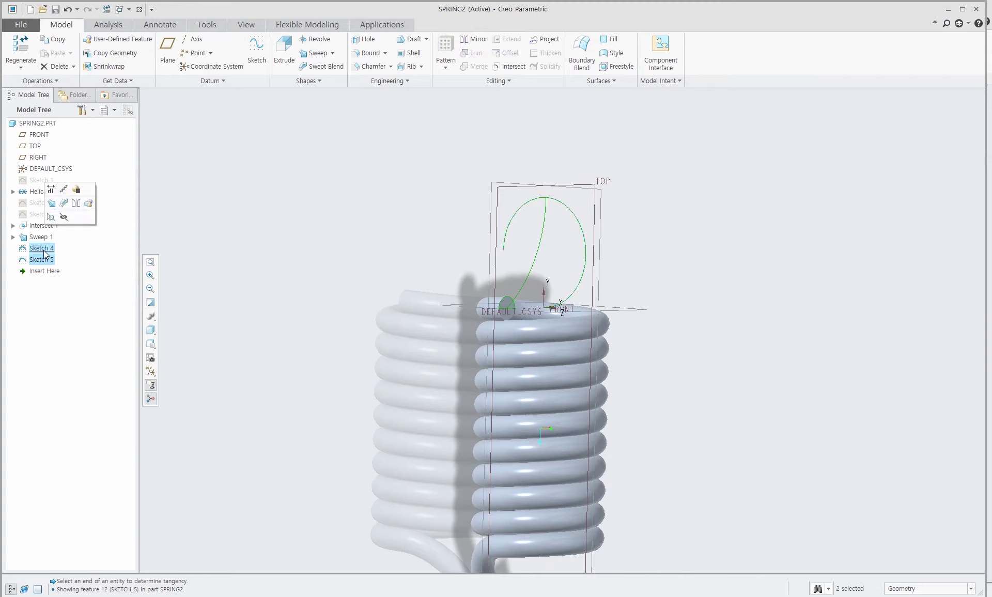
pyautogui.click(505, 72)
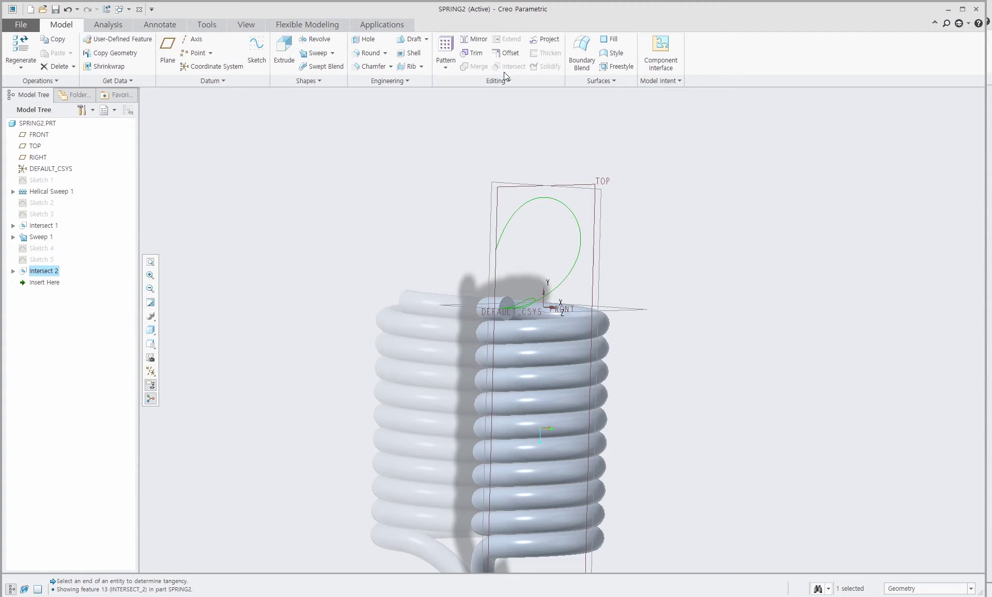
pyautogui.click(310, 54)
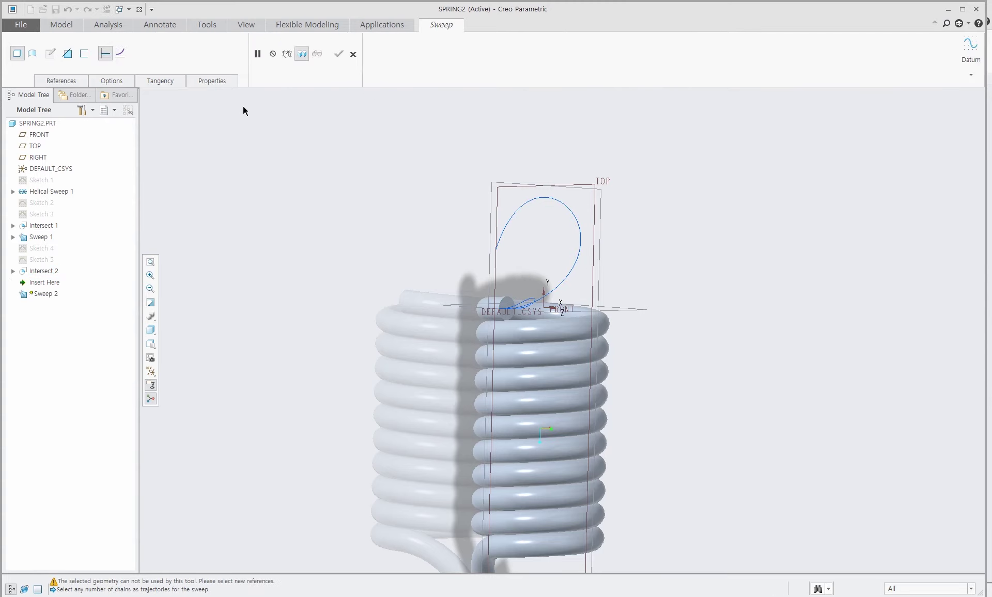
# Step: Sweep the projected coil end circle along the intersected curve to create hook Sweep 2
pyautogui.click(580, 257)
pyautogui.click(54, 57)
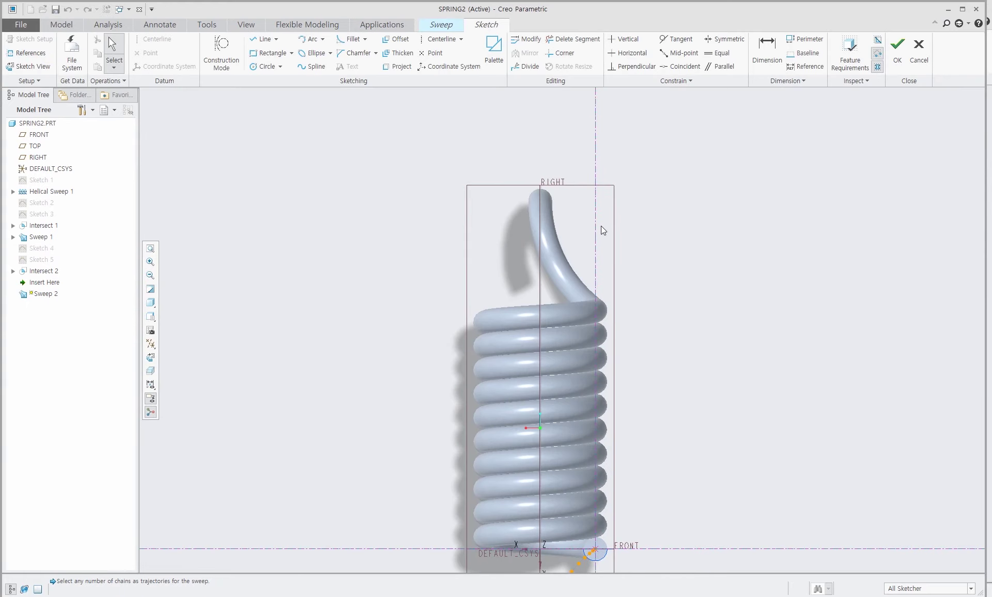
pyautogui.scroll(-5, 599, 310)
pyautogui.scroll(6, 604, 434)
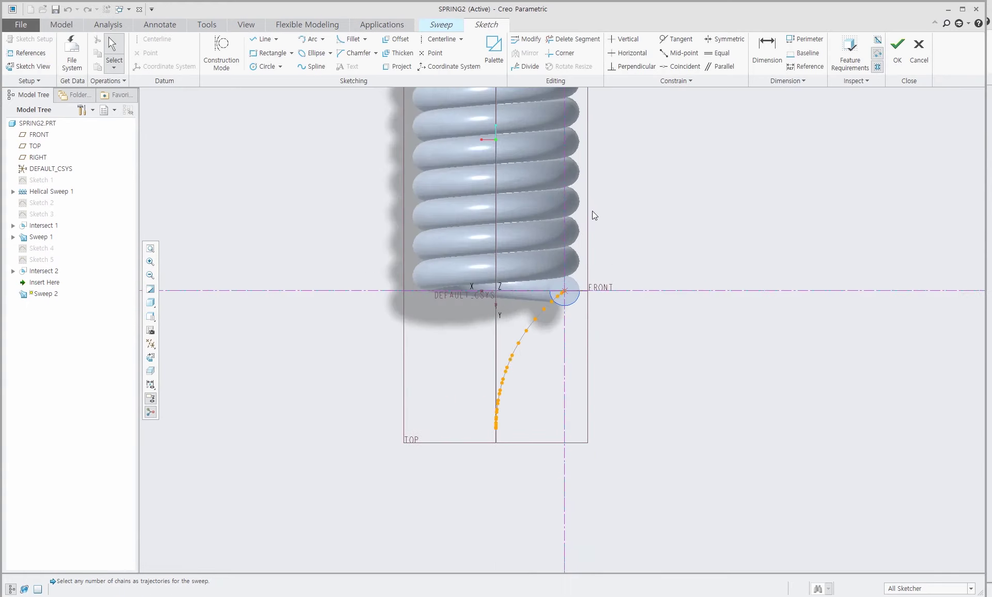
pyautogui.click(402, 67)
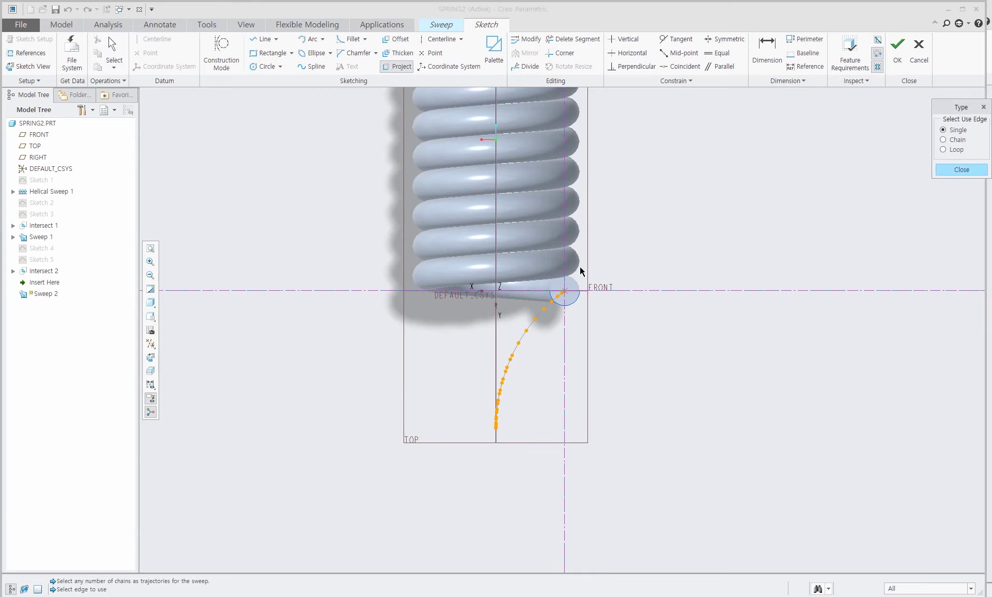
pyautogui.click(573, 300)
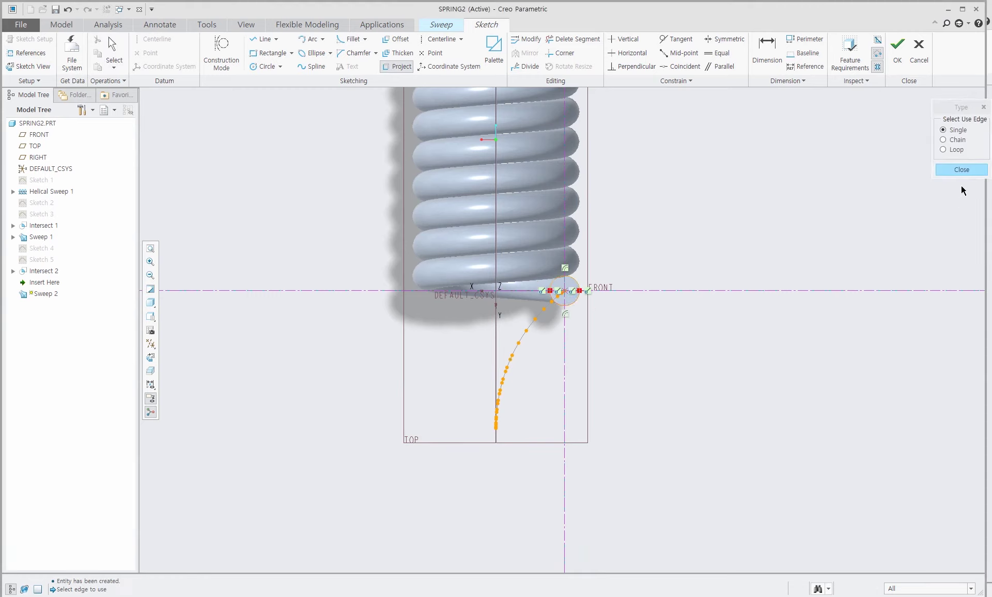
pyautogui.click(959, 167)
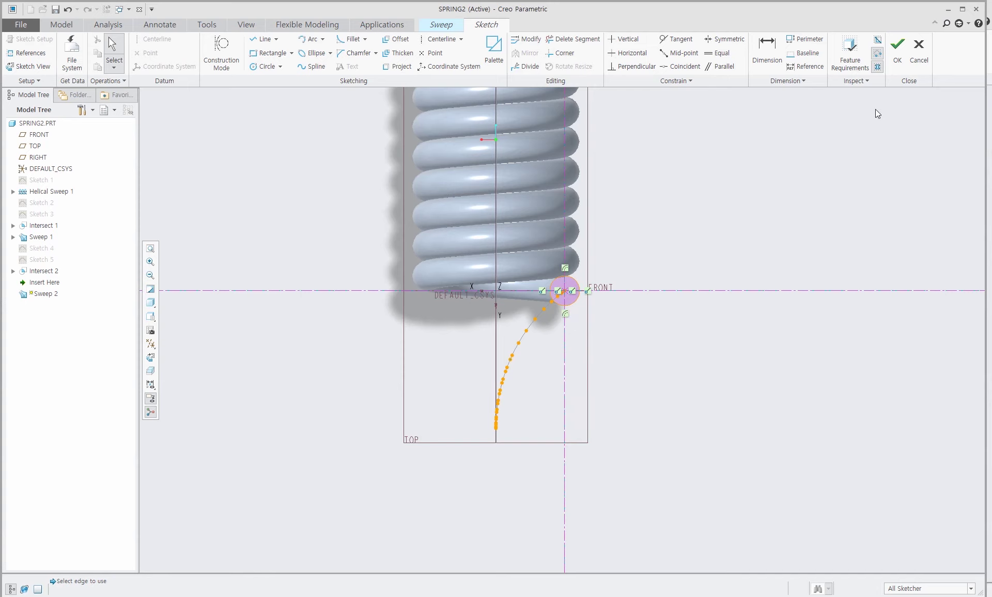
pyautogui.click(896, 56)
pyautogui.moveTo(680, 406); pyautogui.dragTo(348, 160, button='middle')
pyautogui.click(339, 54)
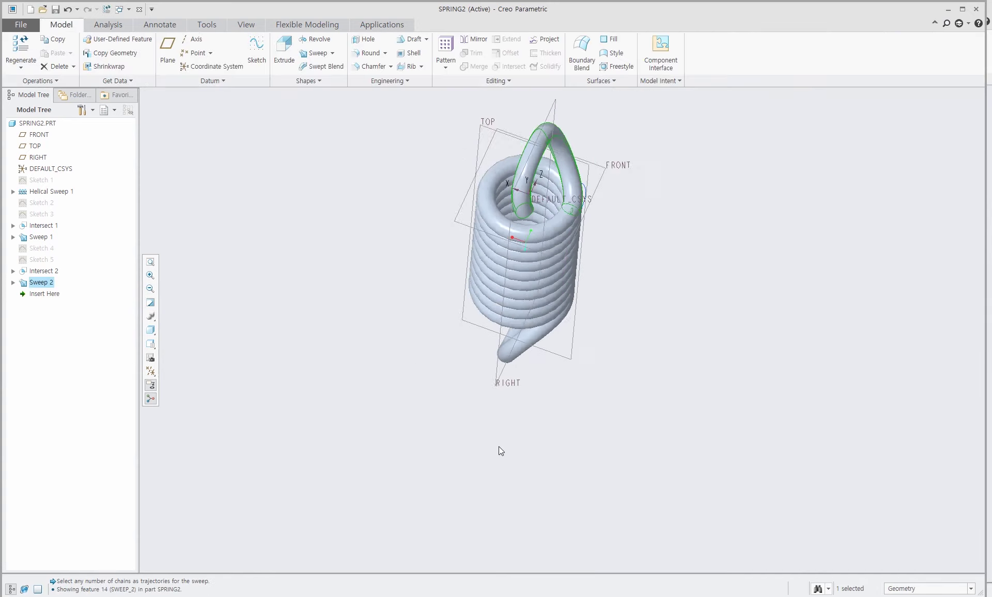
pyautogui.moveTo(499, 447)
pyautogui.mouseDown(button='middle')
pyautogui.moveTo(547, 329)
pyautogui.moveTo(453, 298)
pyautogui.moveTo(473, 354)
pyautogui.moveTo(436, 350)
pyautogui.moveTo(378, 387)
pyautogui.mouseUp(button='middle')
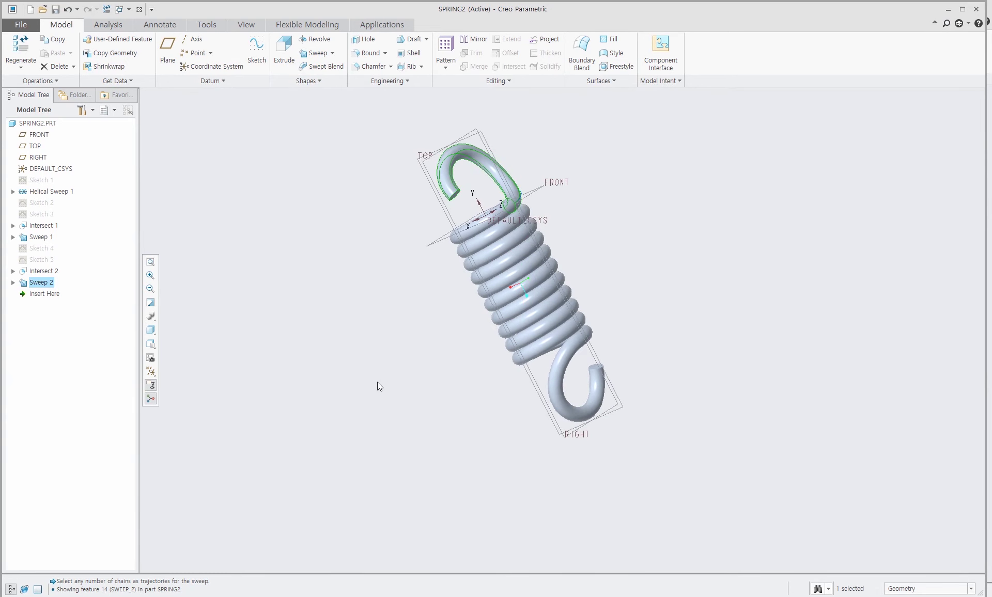